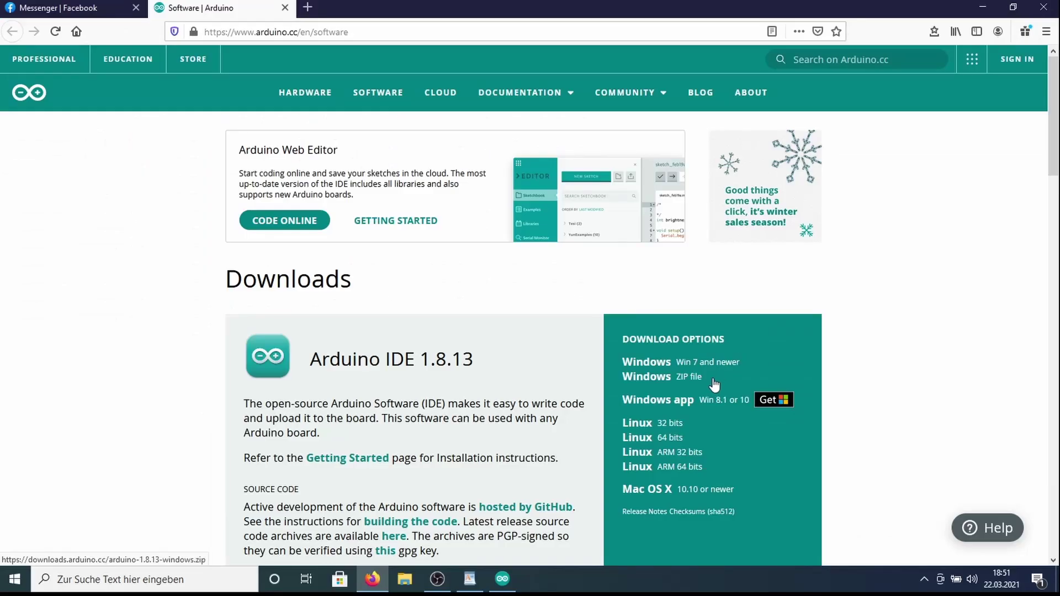
Download the Arduino IDE 1.8.13 Windows installer without donating and save it
click(689, 364)
click(476, 339)
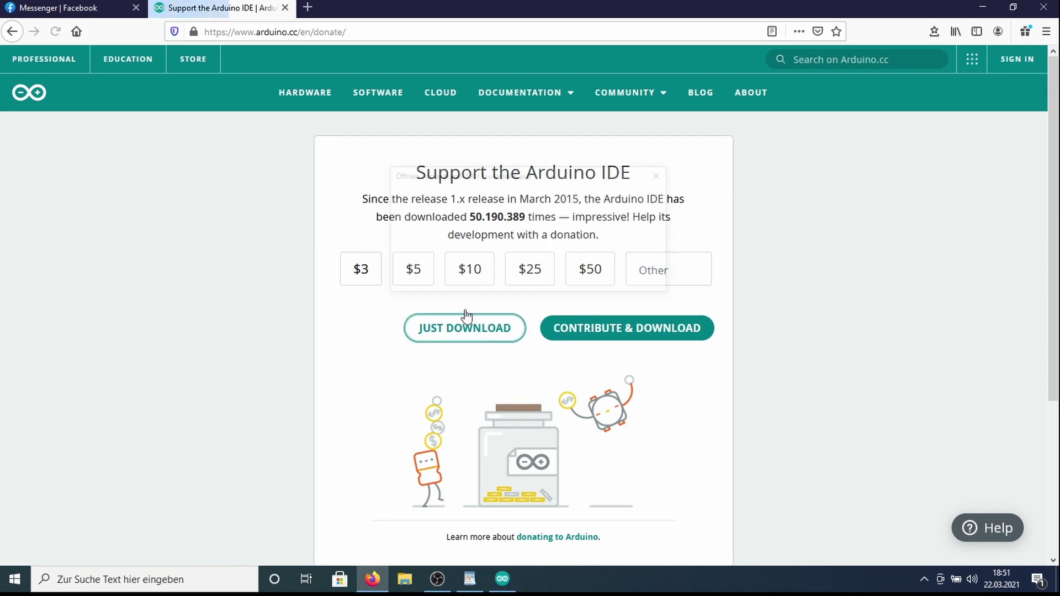
click(571, 278)
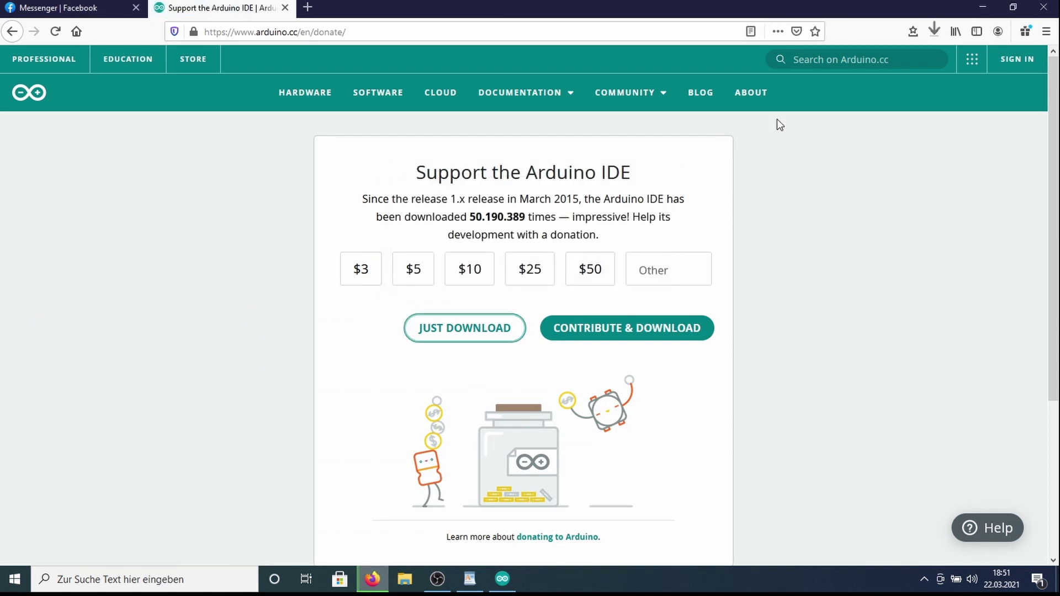
click(933, 32)
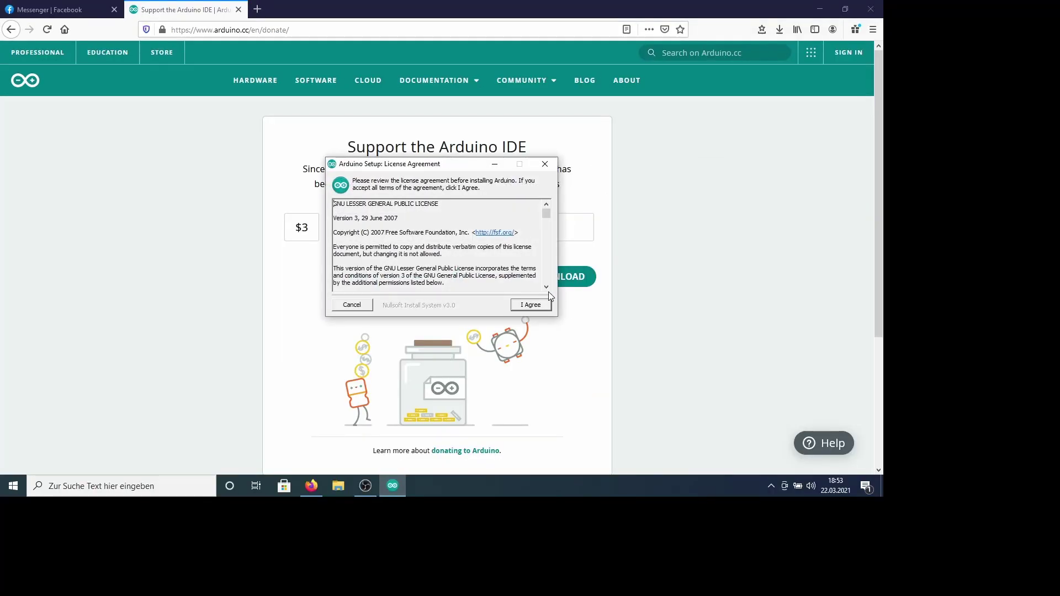
Install Arduino IDE, accepting the licence, default components and default folder
click(532, 304)
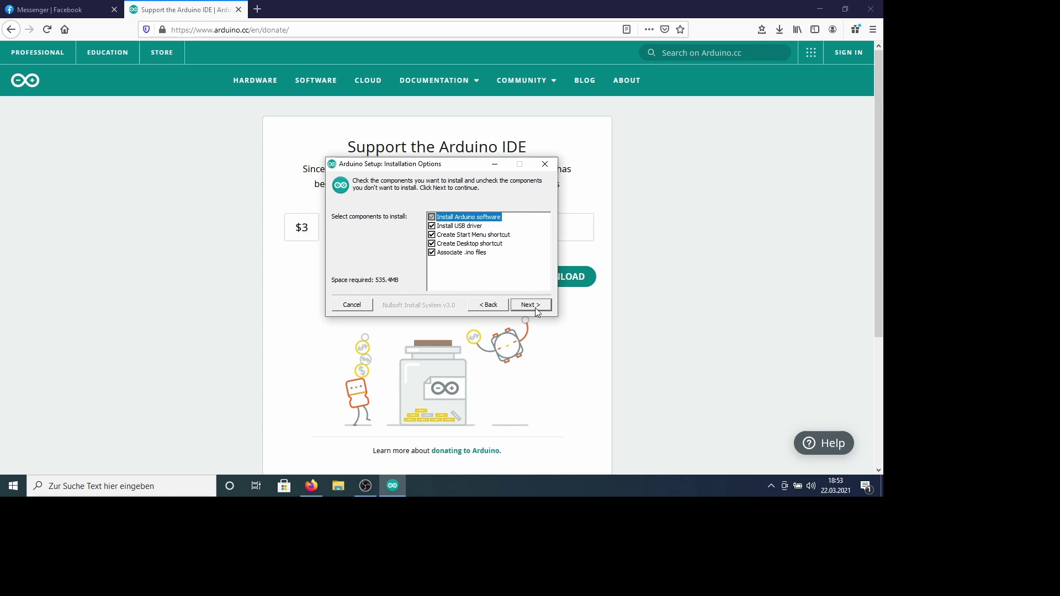
click(535, 307)
click(535, 307)
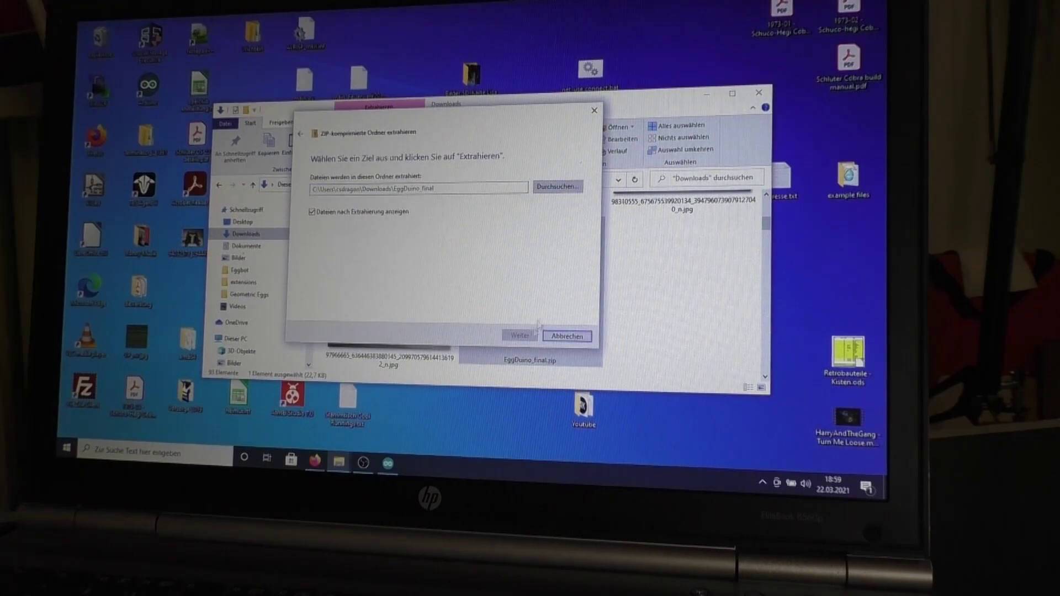
Open the EggDuino_test folder's sketch and select its block of #define pin settings
double_click(408, 255)
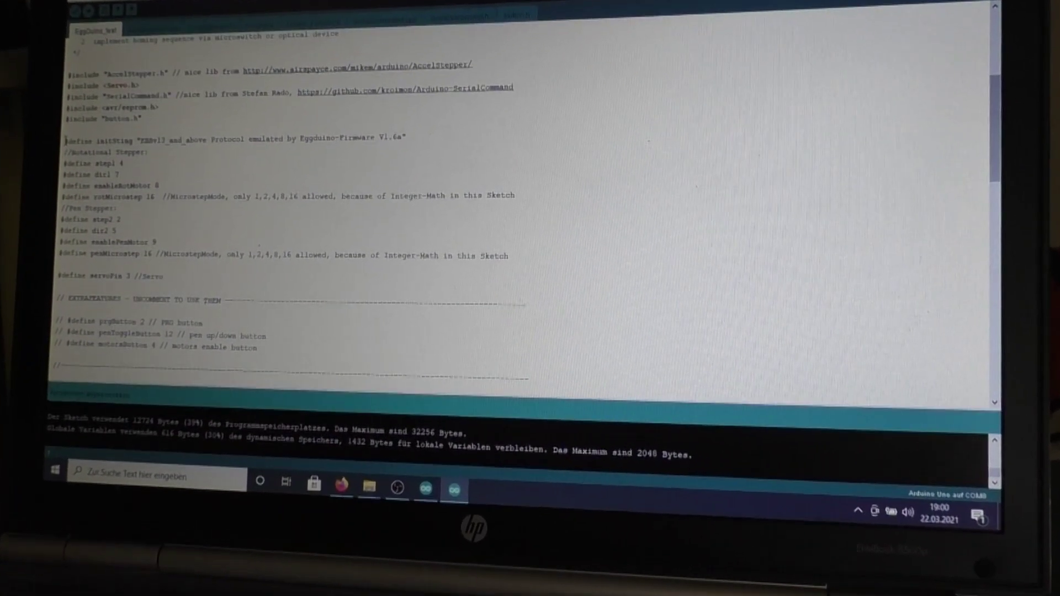
drag(65, 140, 222, 290)
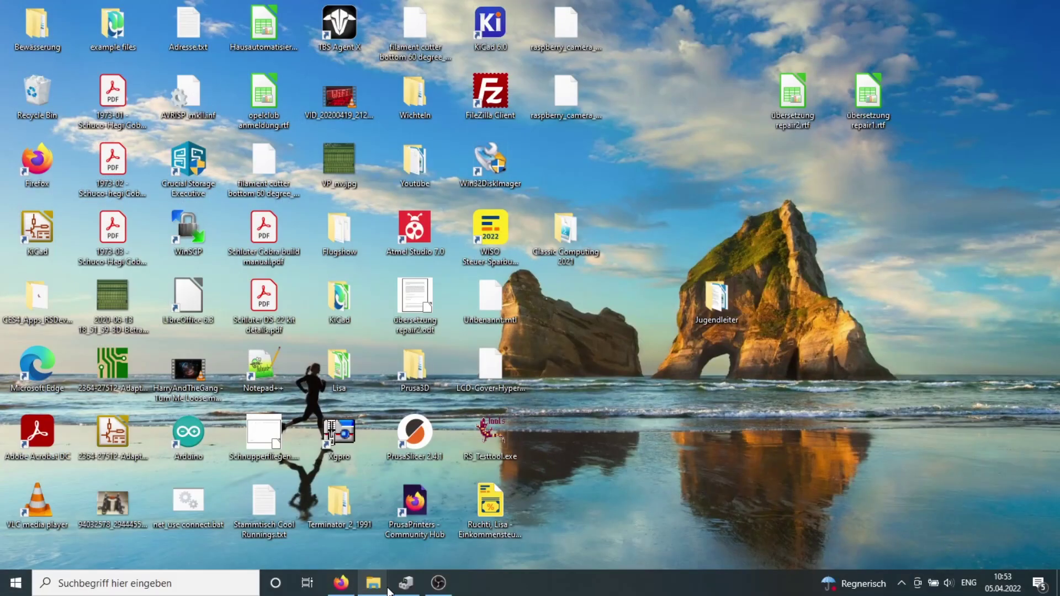
Close an open window and launch Device Manager by searching 'dev'
right_click(407, 583)
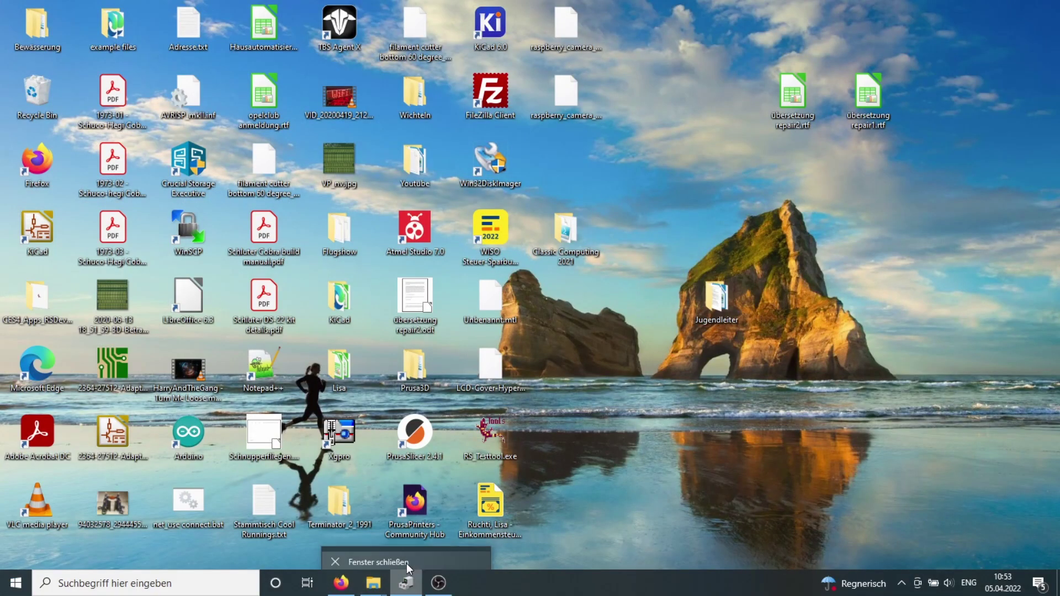
click(406, 561)
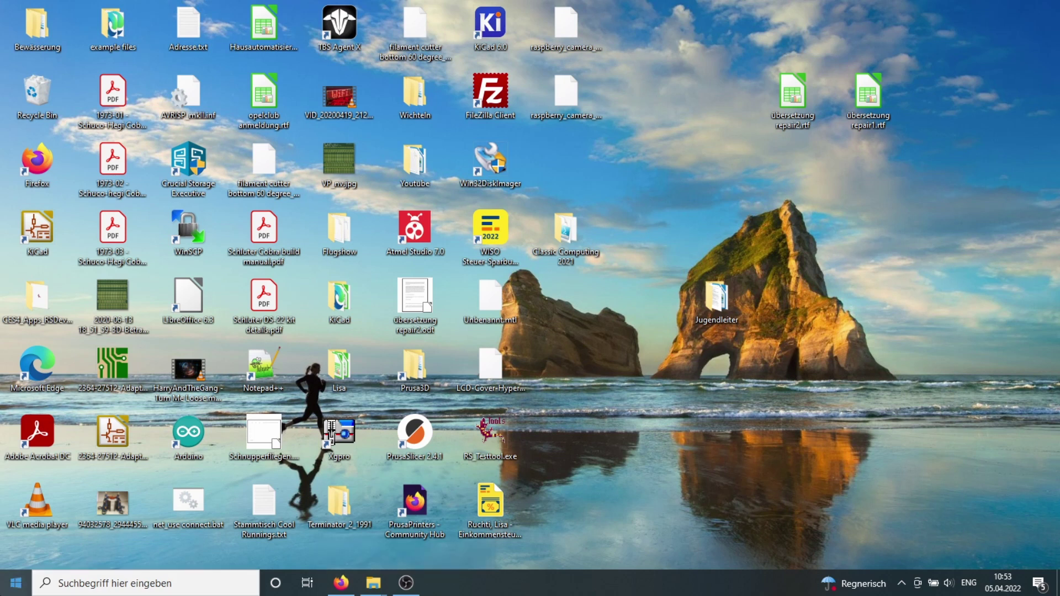
text(d)
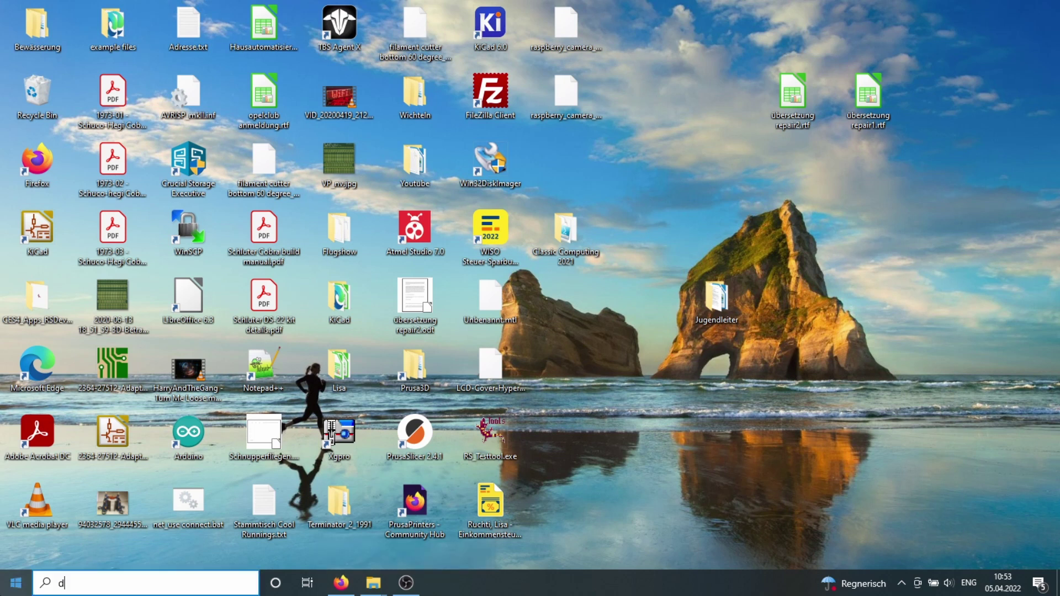
text(ev)
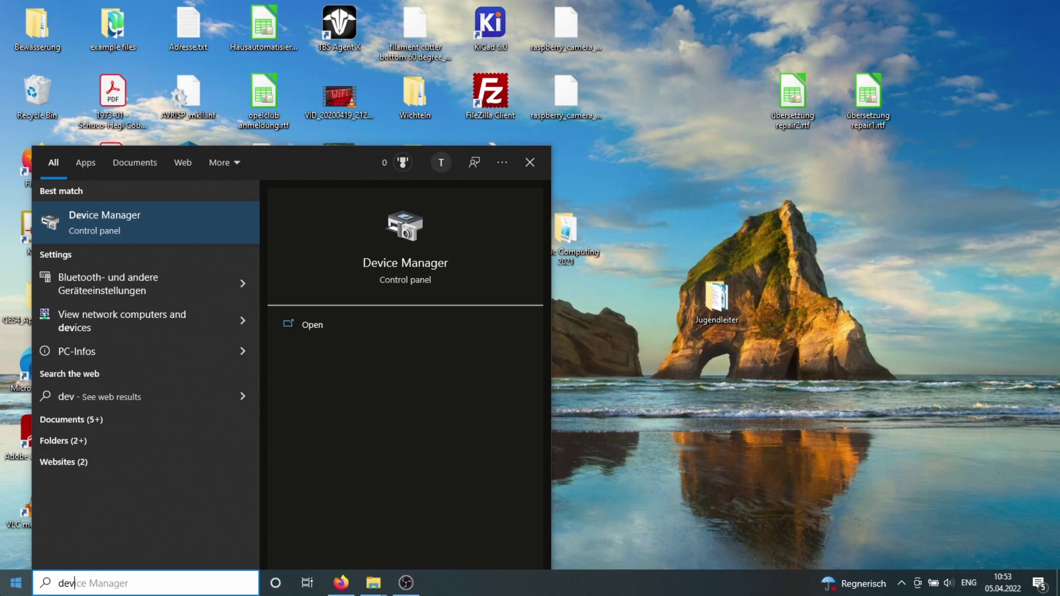
key(Return)
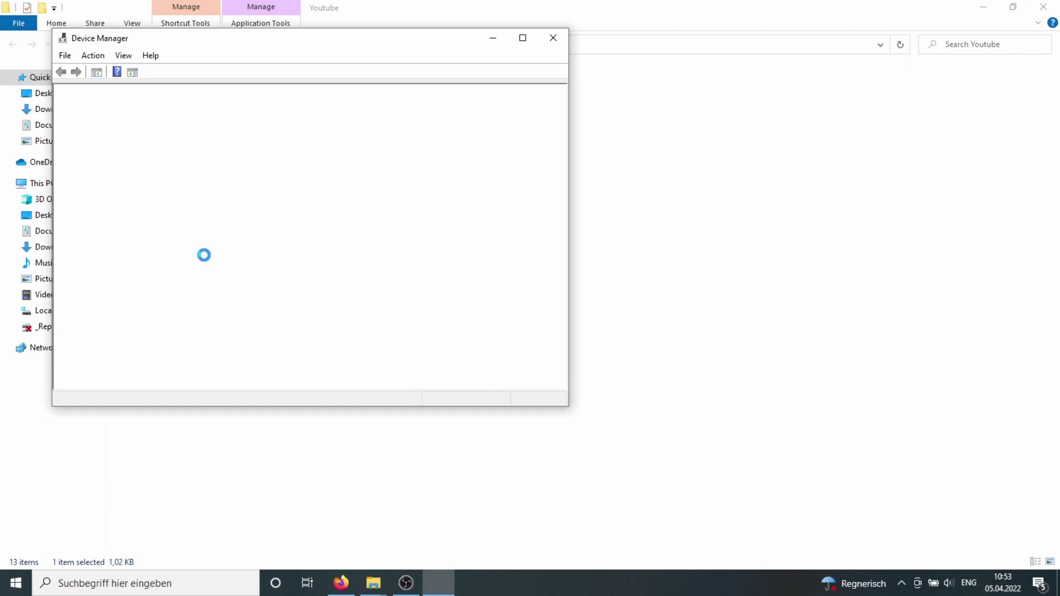
Expand Ports to confirm USB-SERIAL CH340 on COM10, then switch to the Youtube folder window
double_click(128, 256)
click(203, 306)
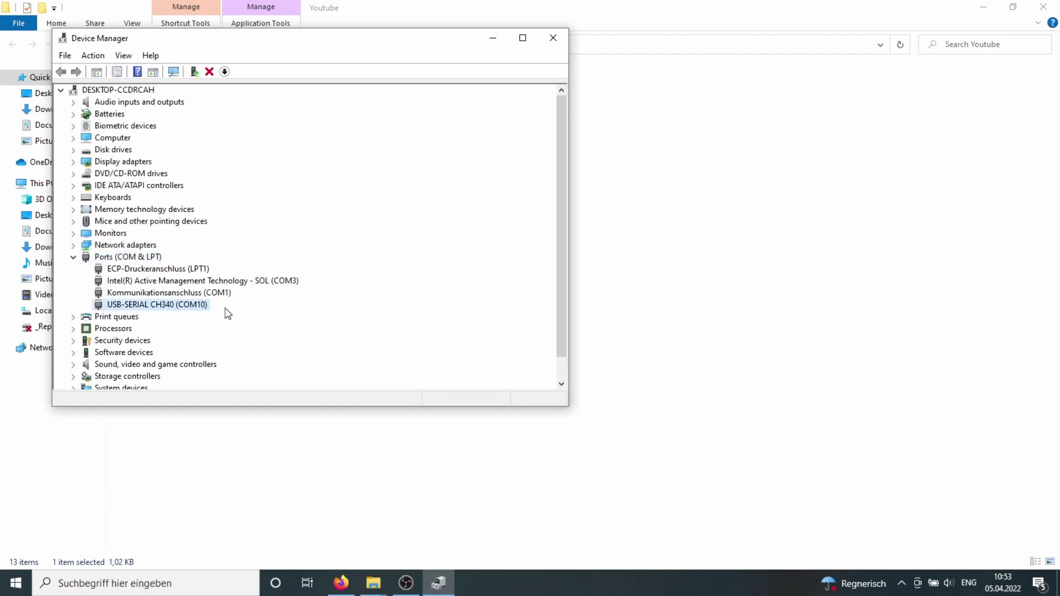
mouse_move(384, 575)
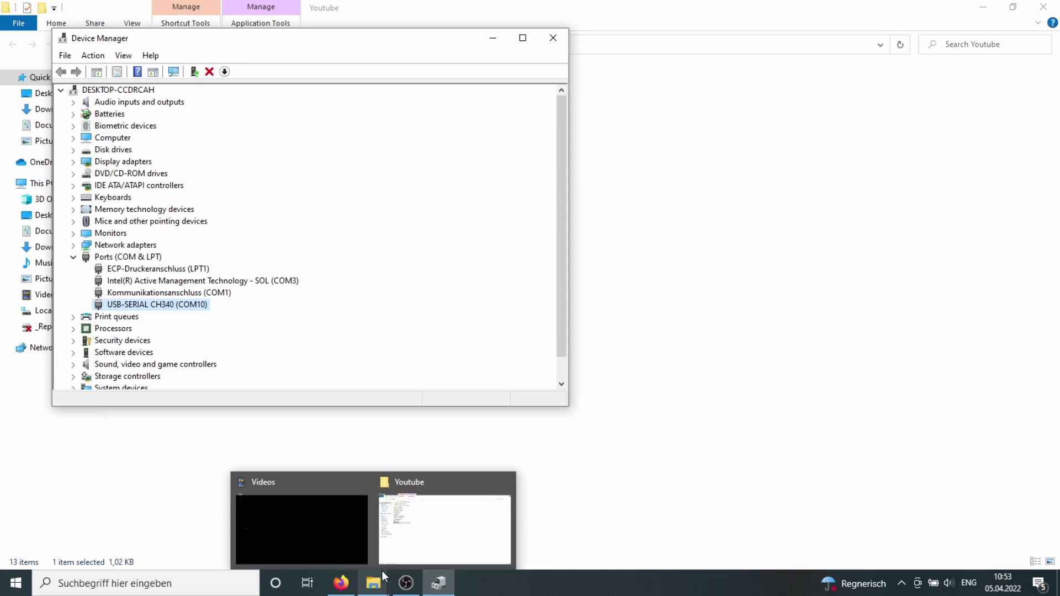
click(404, 502)
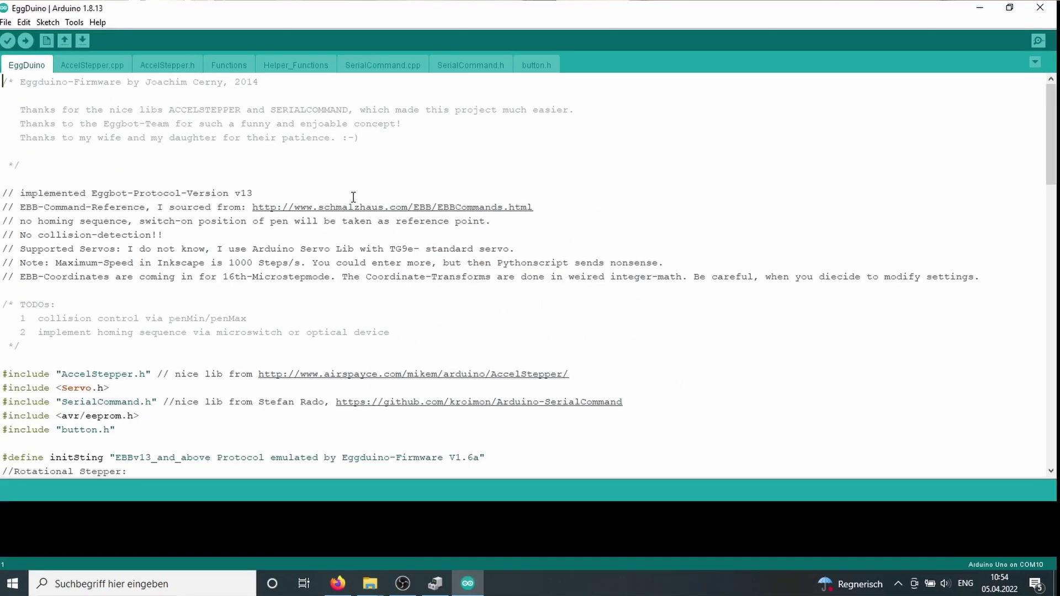
Confirm Arduino Uno as the target board in the Tools menu
click(74, 22)
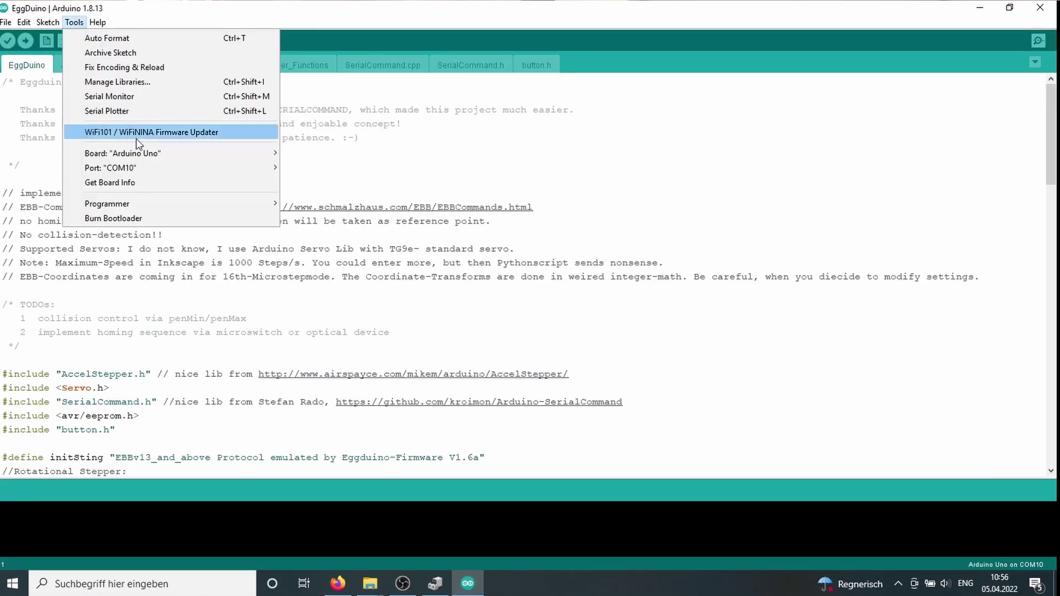
mouse_move(166, 168)
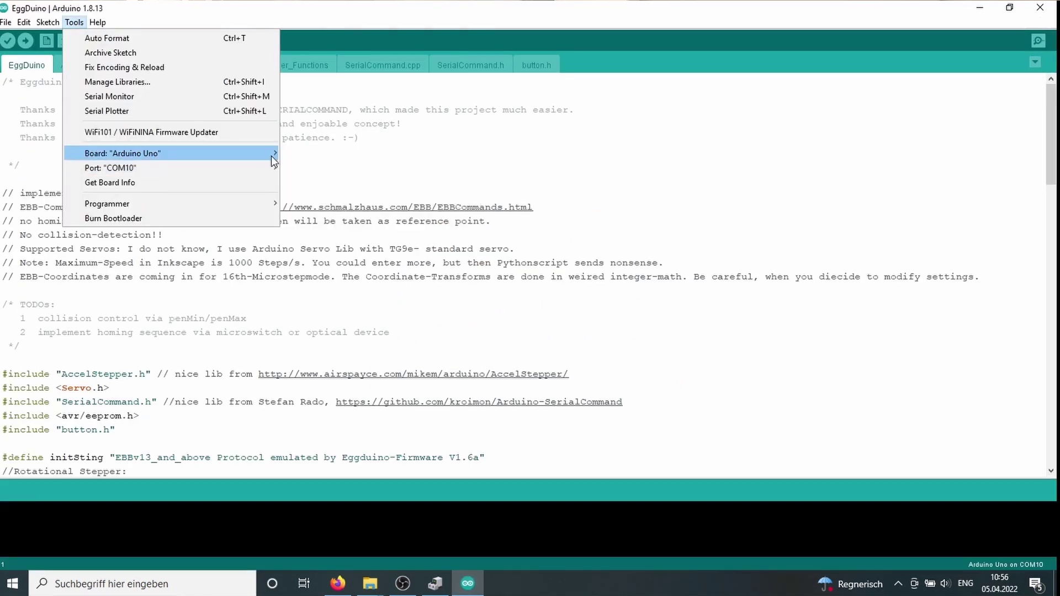
mouse_move(274, 155)
mouse_move(336, 171)
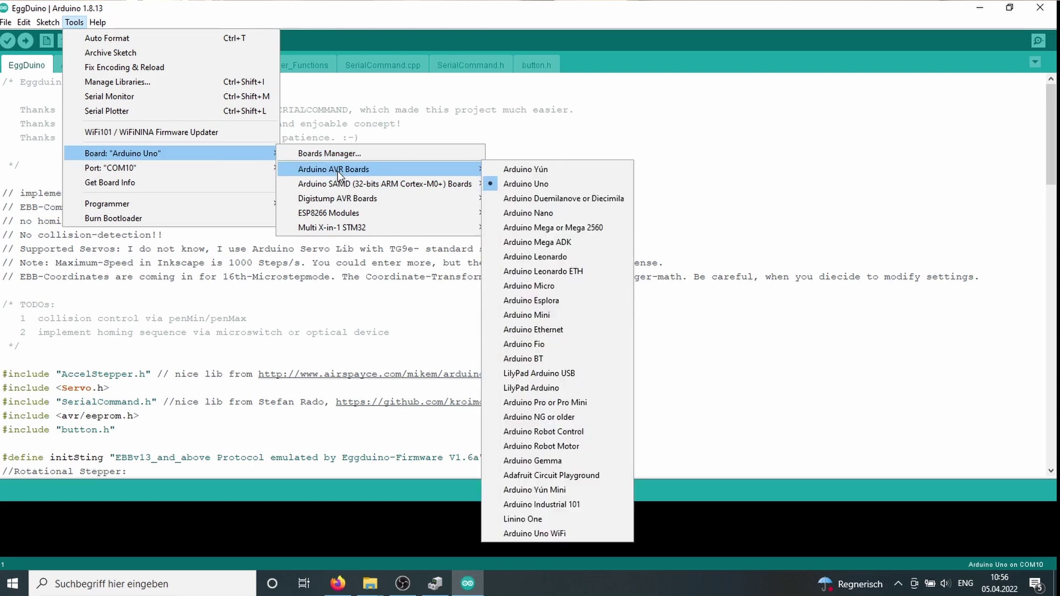
click(518, 183)
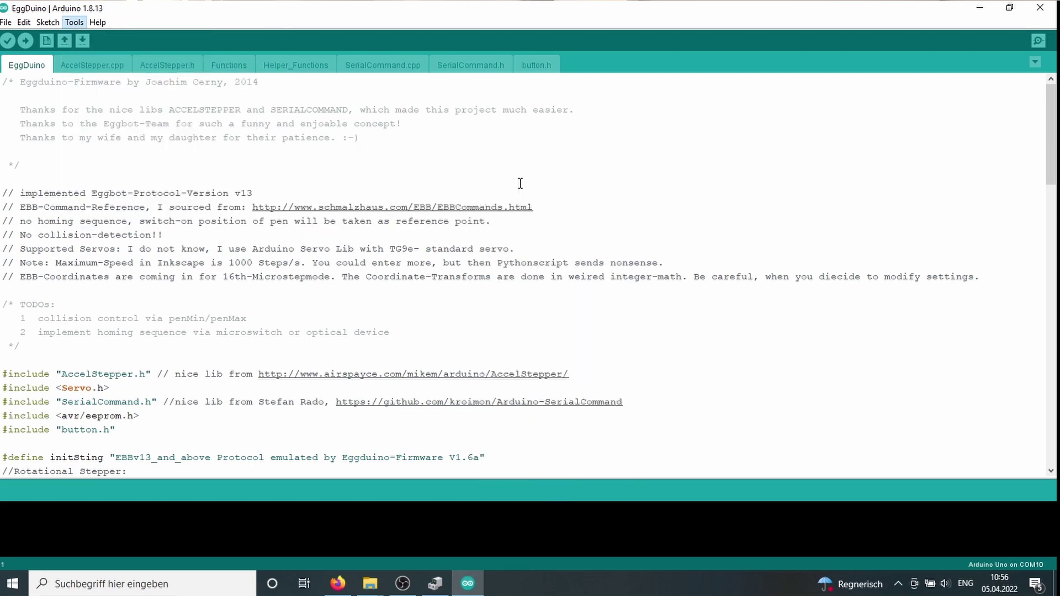
Keep COM10 as the port, then verify and upload the EggDuino sketch
click(74, 23)
mouse_move(133, 169)
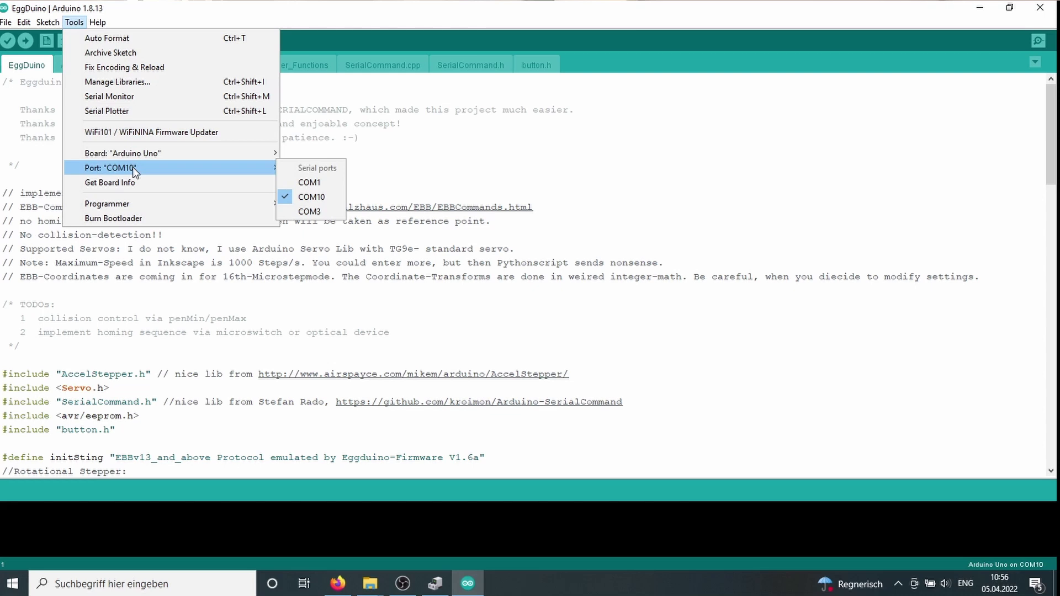
click(301, 202)
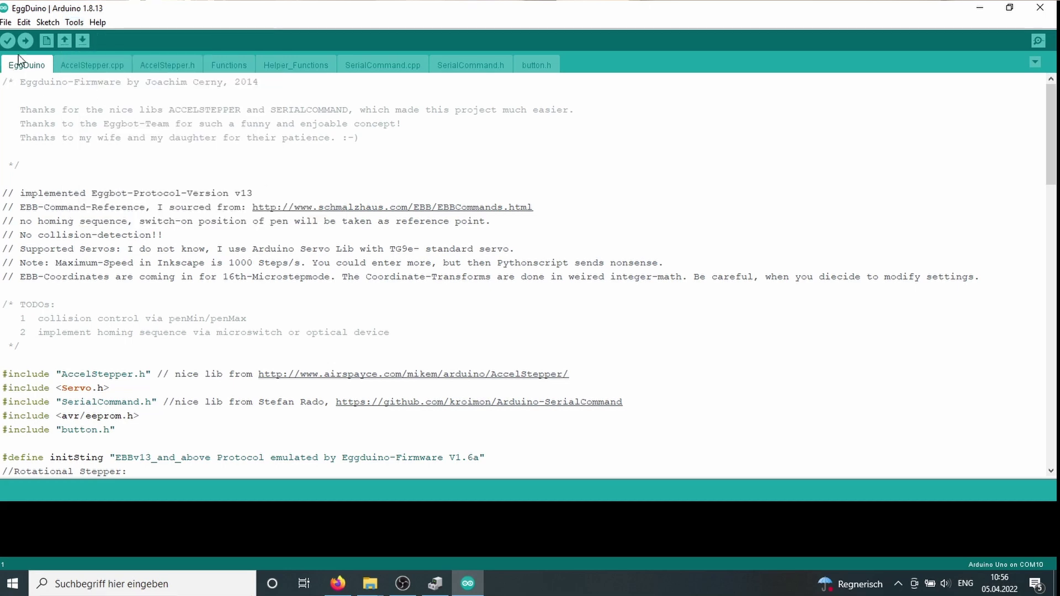
click(7, 41)
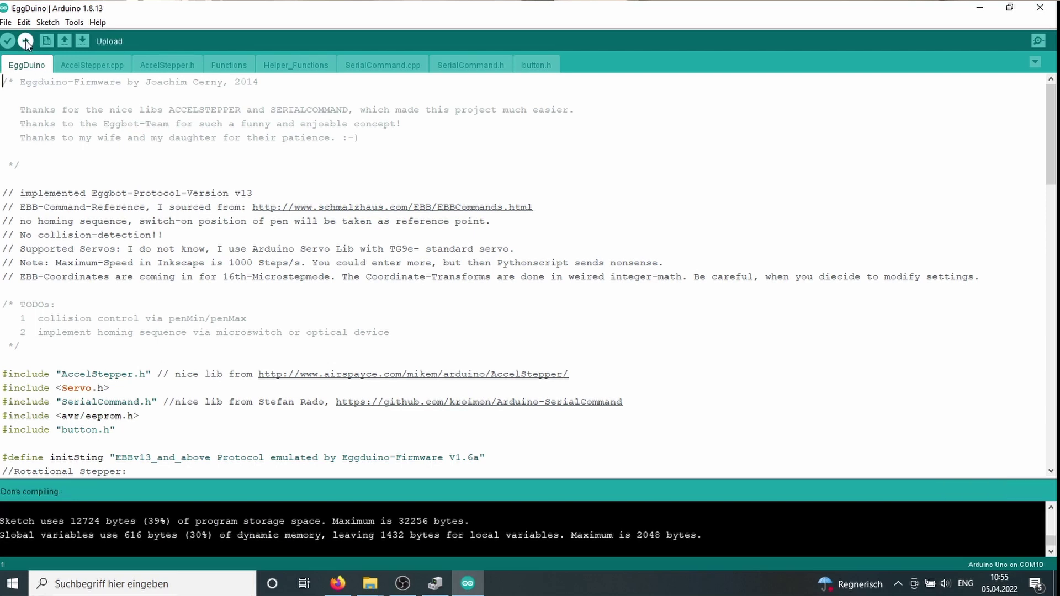
click(25, 42)
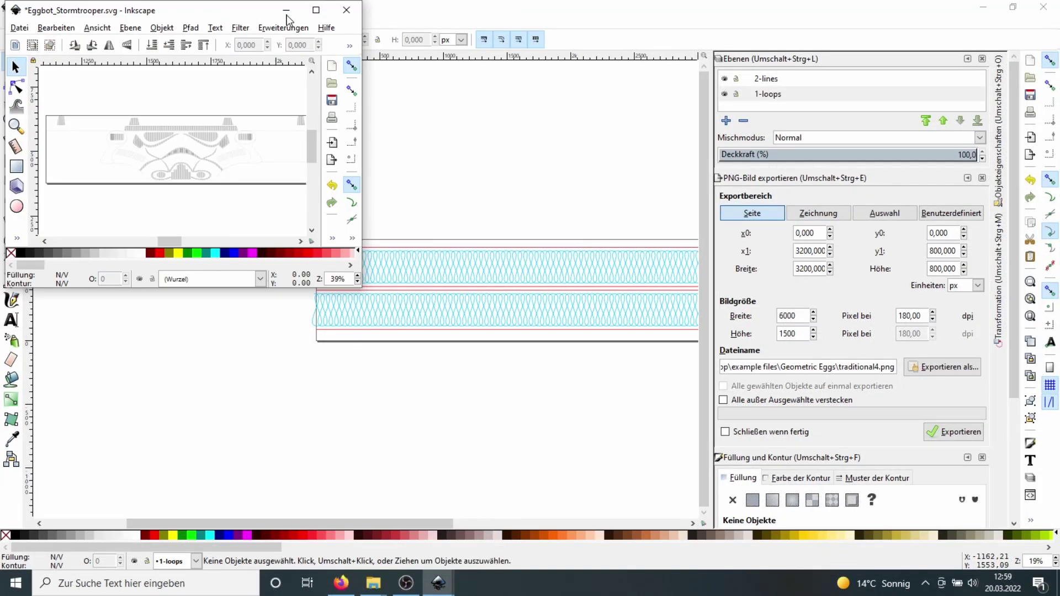
Maximize the Eggbot_Stormtrooper drawing window
double_click(287, 18)
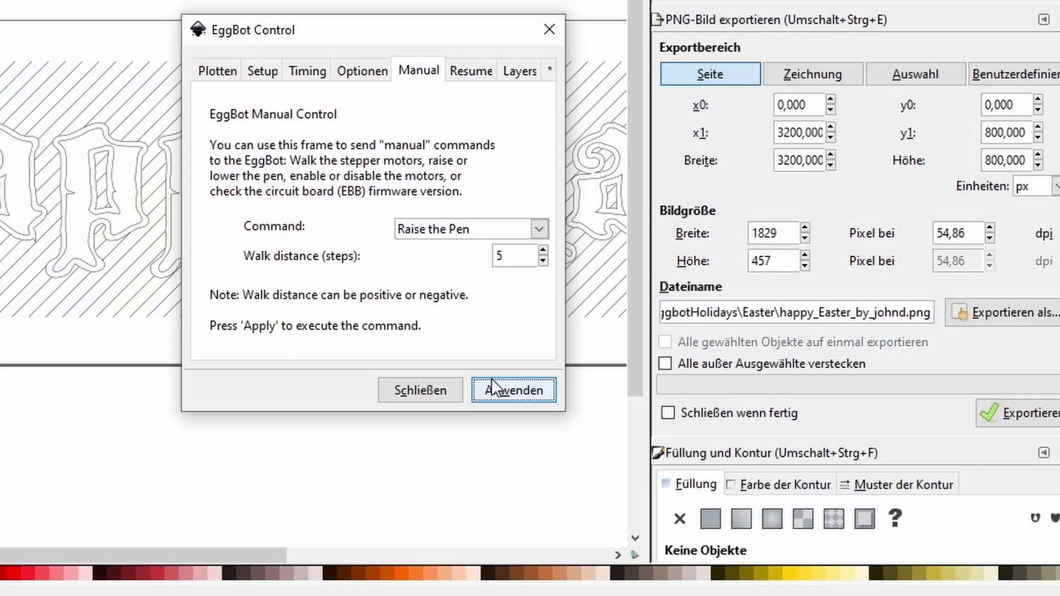
Apply Raise the Pen in EggBot Control, bringing up the error traceback
click(491, 383)
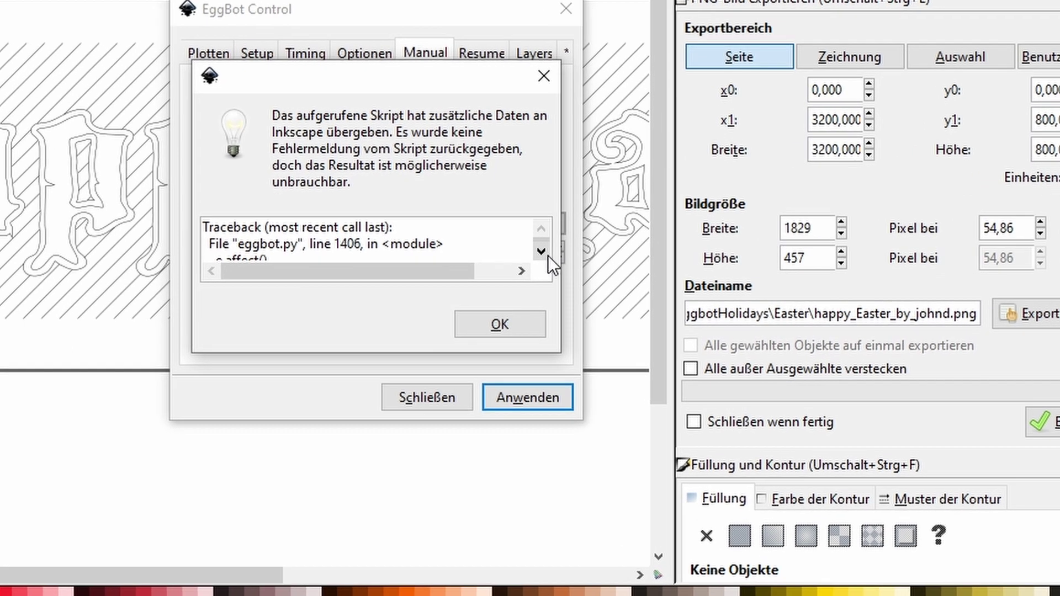
click(527, 255)
click(527, 256)
click(527, 255)
click(527, 255)
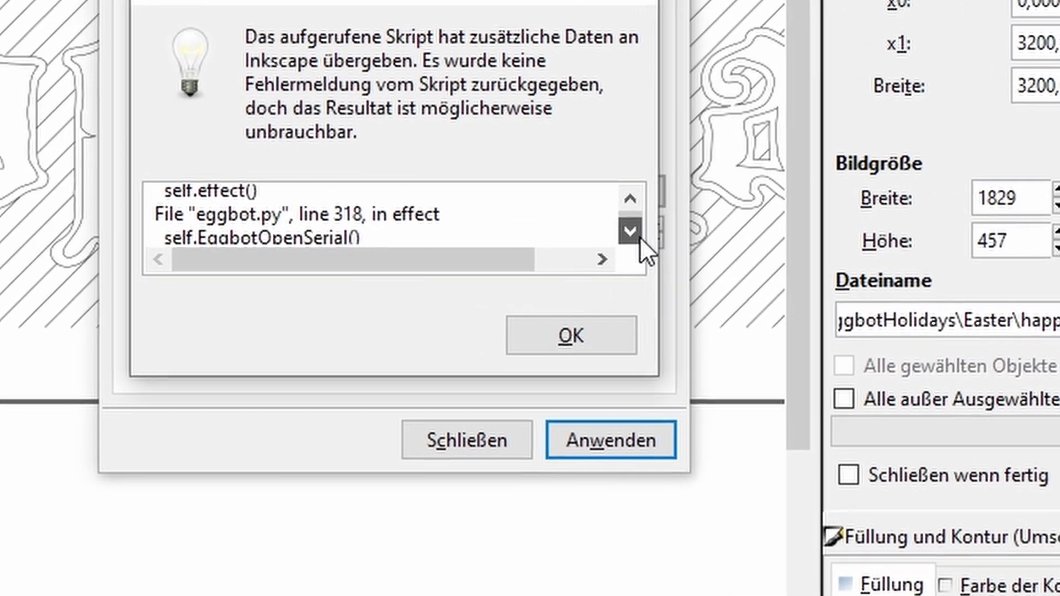
Scroll through the traceback to read the WindowsError [Error 2] message
click(634, 234)
click(635, 234)
click(635, 234)
click(634, 235)
click(635, 235)
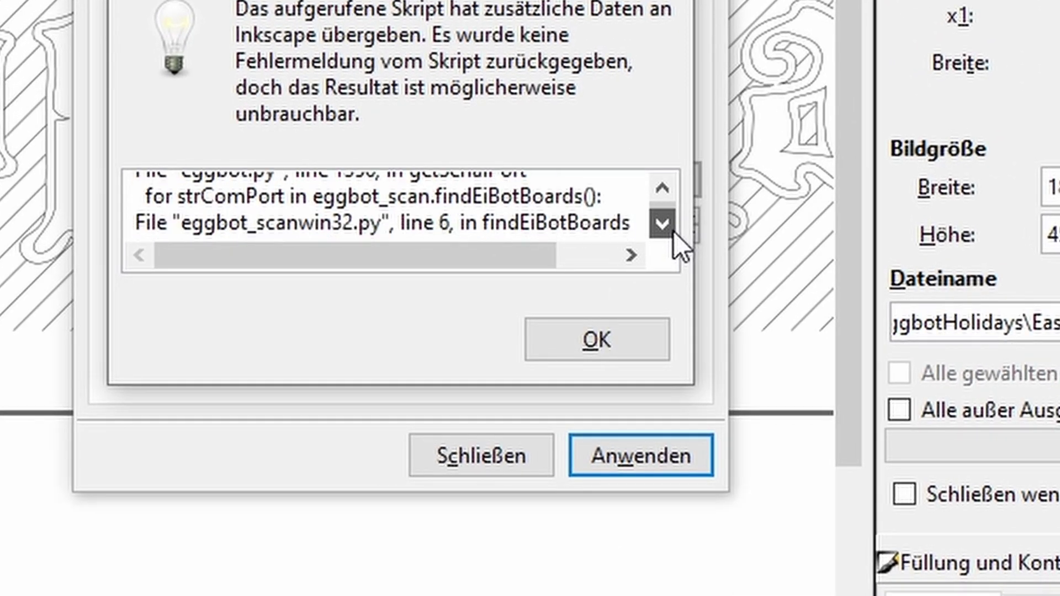
click(674, 230)
click(674, 231)
click(673, 231)
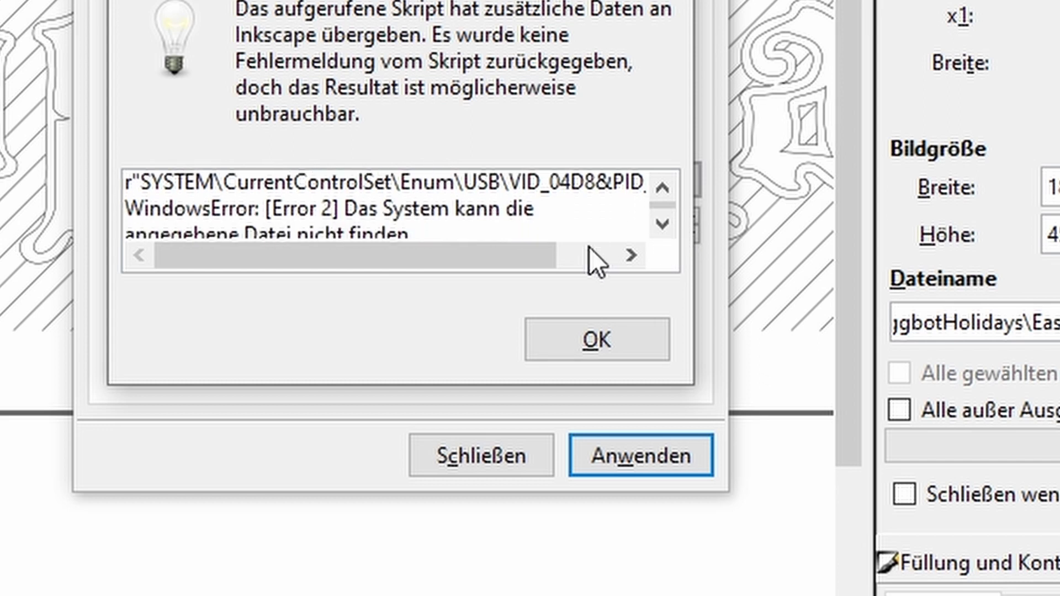
drag(515, 257, 593, 259)
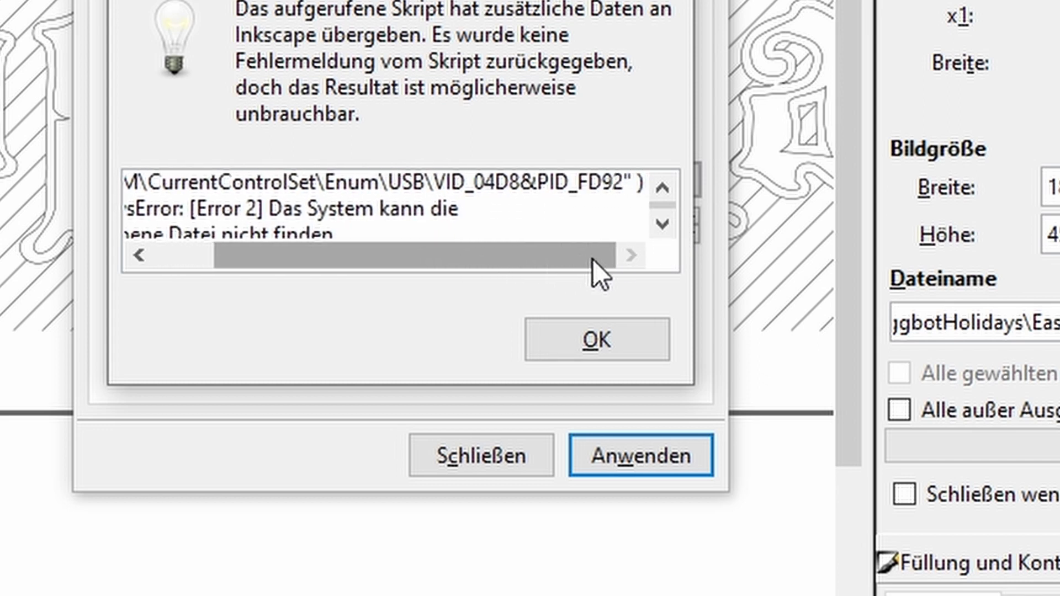
click(541, 193)
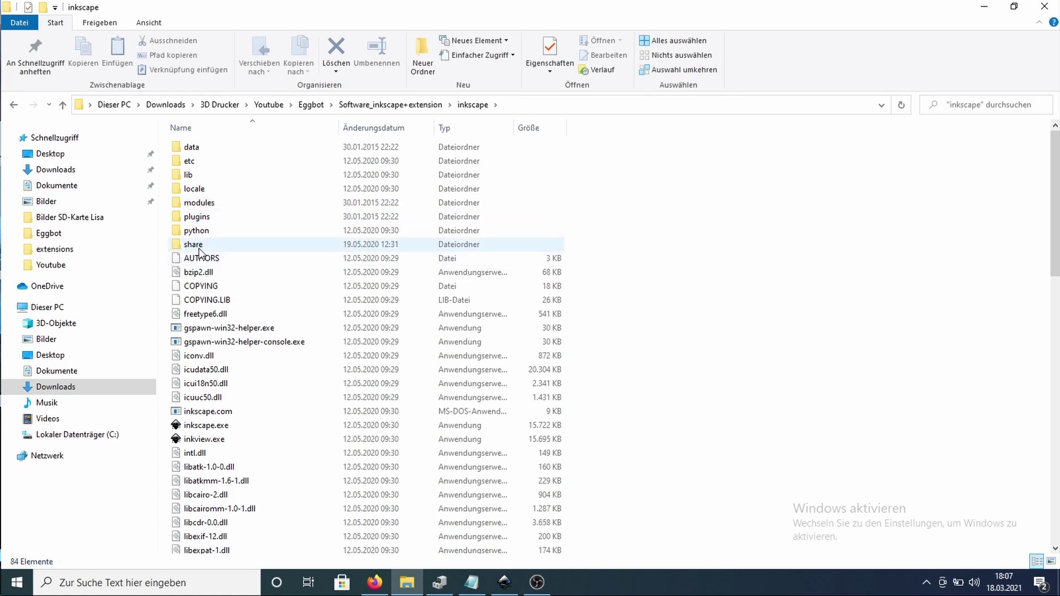
Navigate to share\extensions and bring up the context menu for ebb_serial.py
double_click(198, 244)
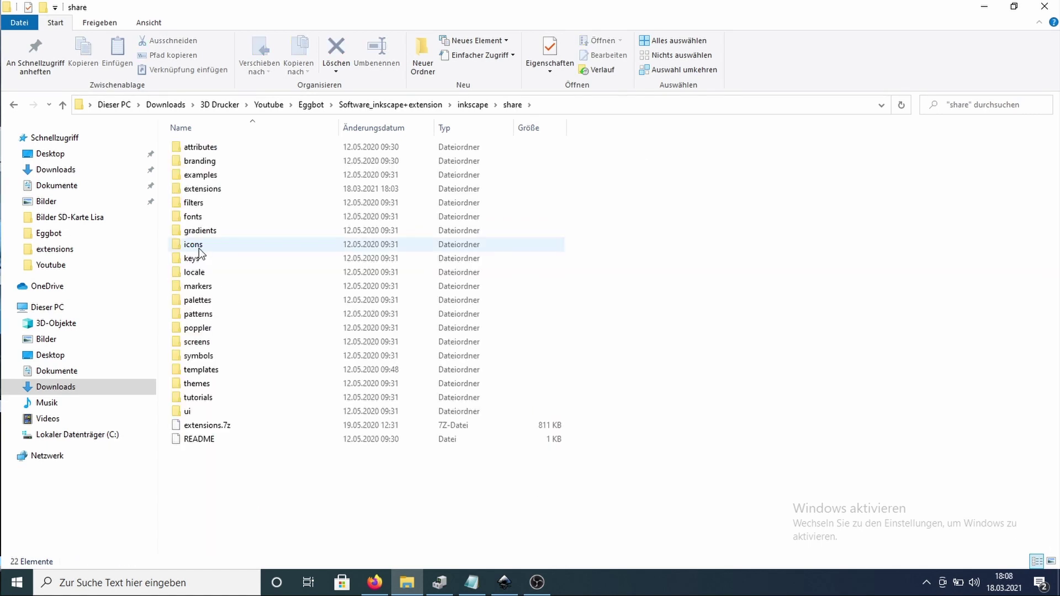
double_click(215, 188)
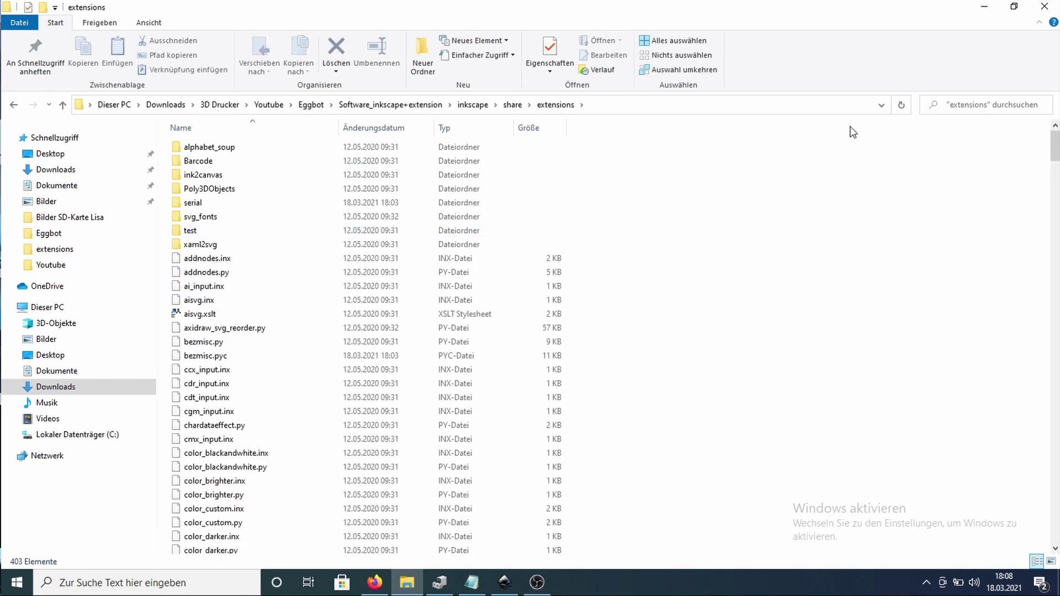
scroll(475, 304, down, 20)
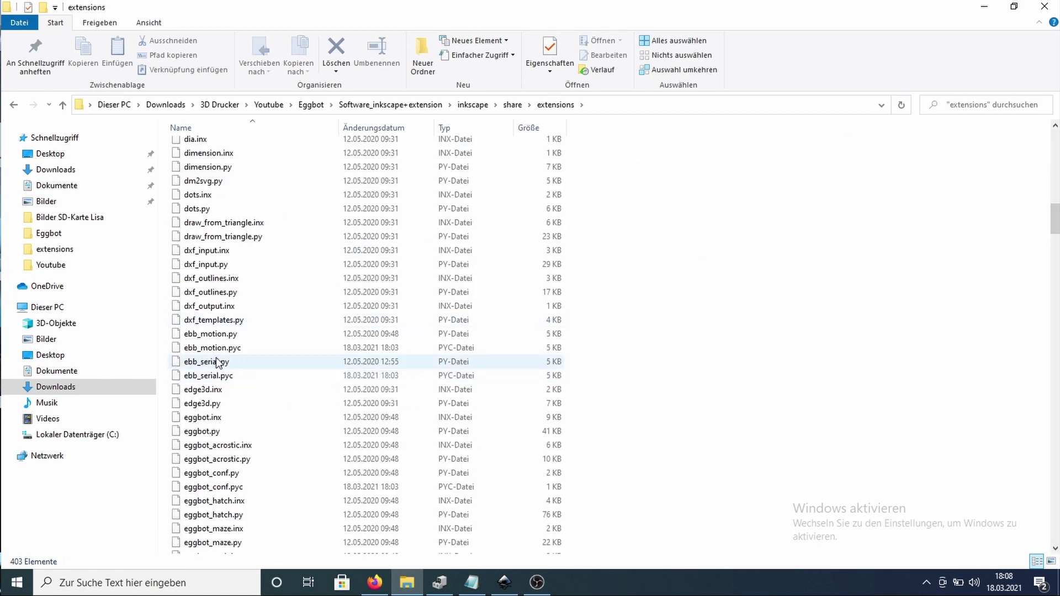
click(232, 363)
right_click(217, 362)
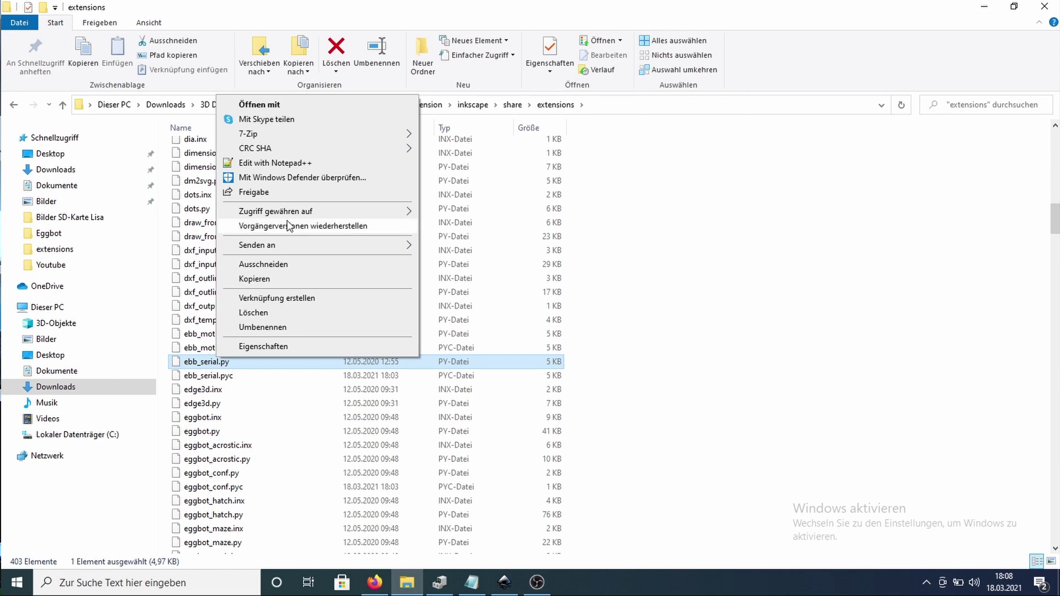
Open ebb_serial.py in Notepad++ and scroll to the findPort code matching USB-SERIAL CH340
click(297, 163)
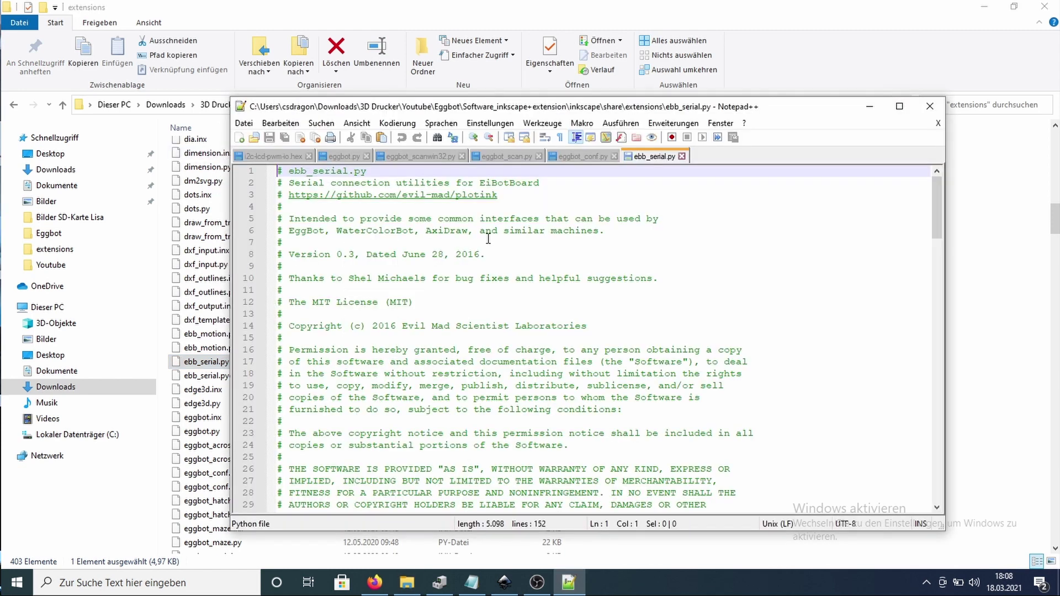
drag(937, 208, 936, 287)
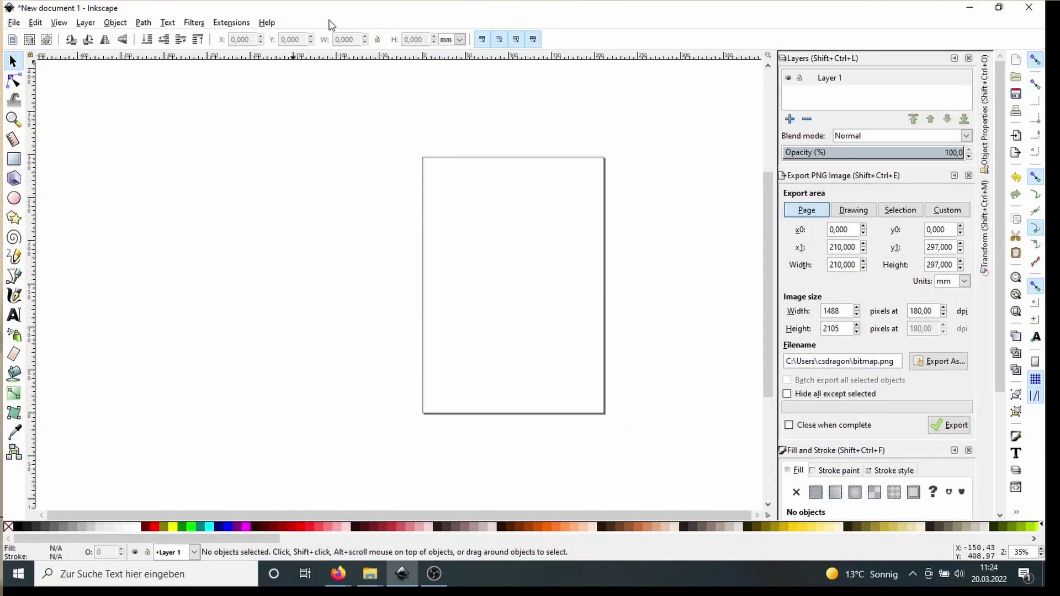
Run Raise the Pen from the EggBot Control Manual tab
click(231, 22)
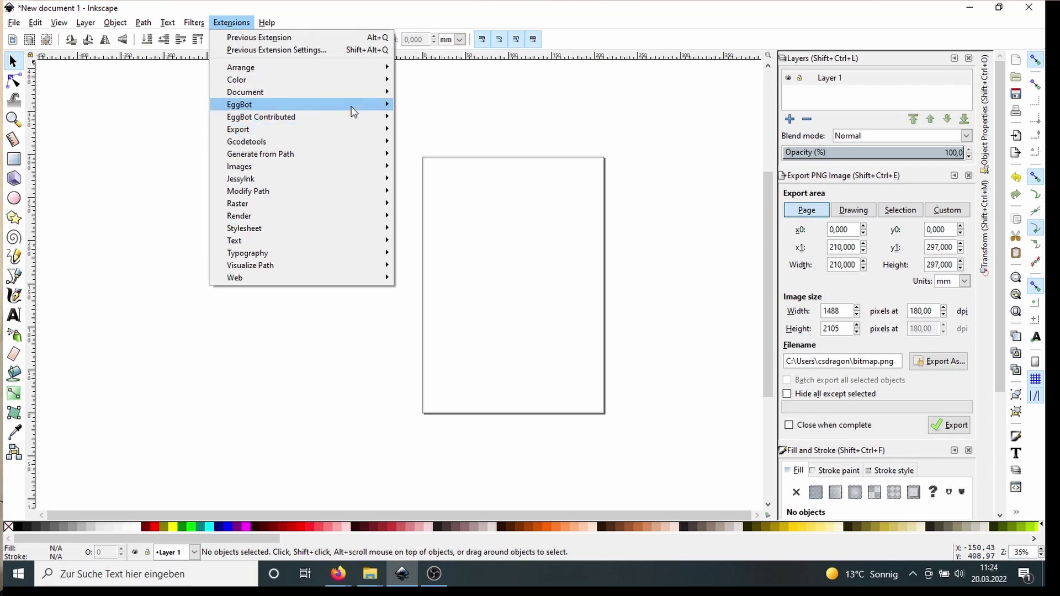
mouse_move(355, 108)
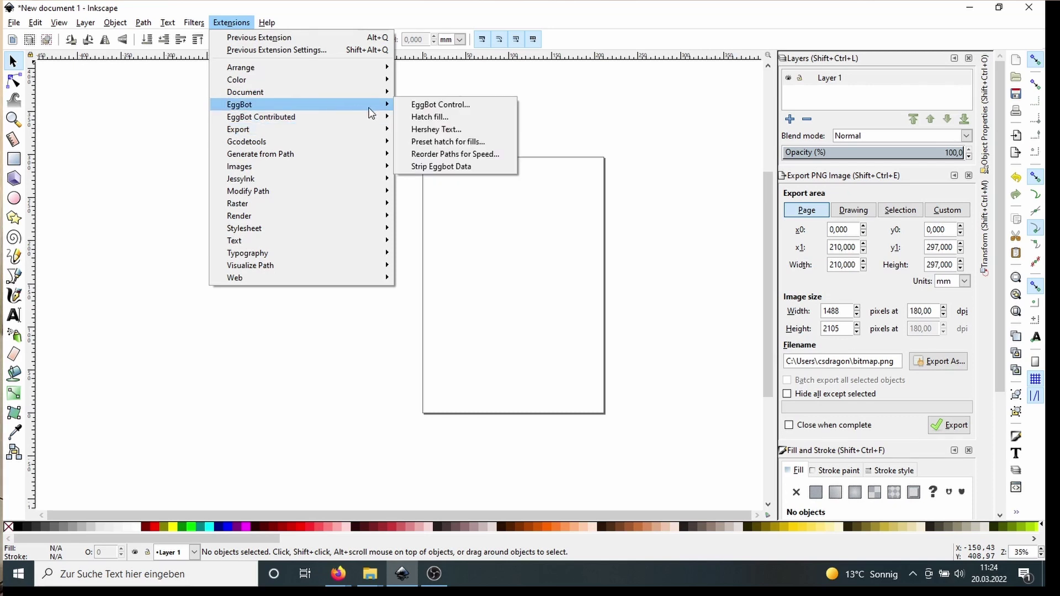
click(498, 105)
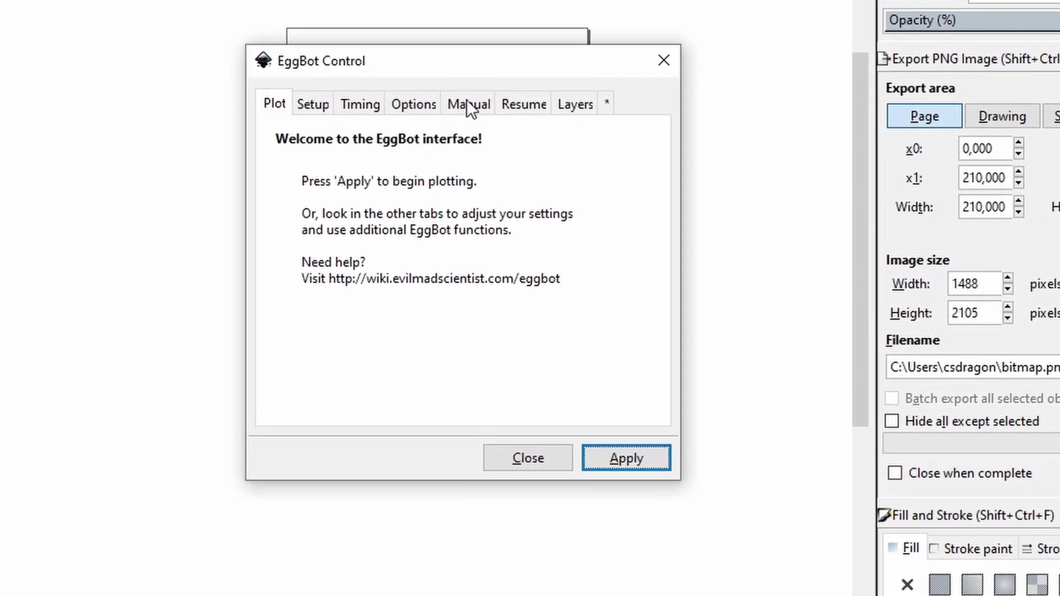
click(468, 107)
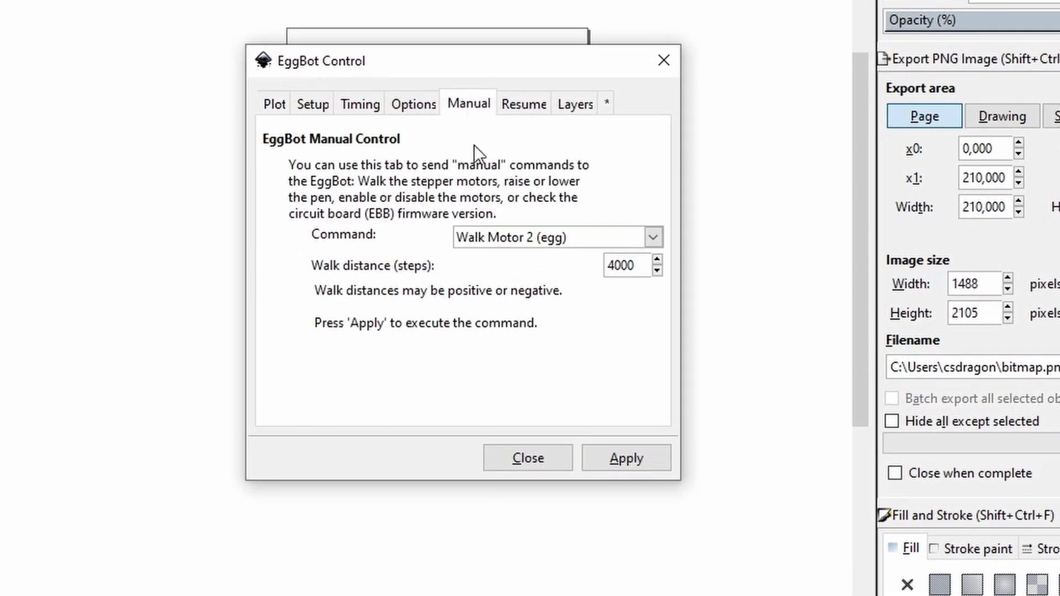
click(651, 238)
click(551, 293)
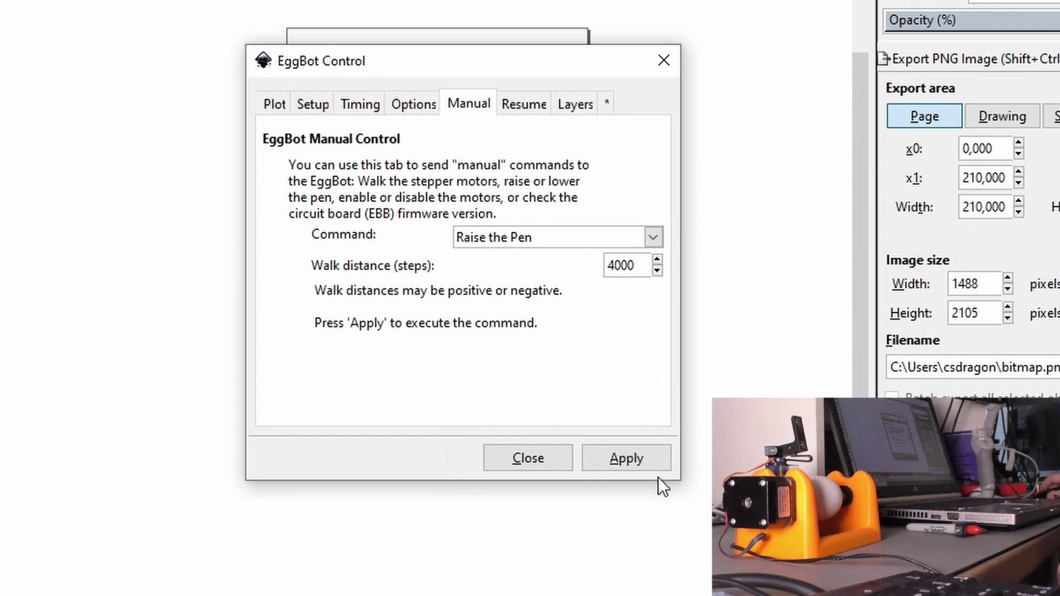
click(638, 458)
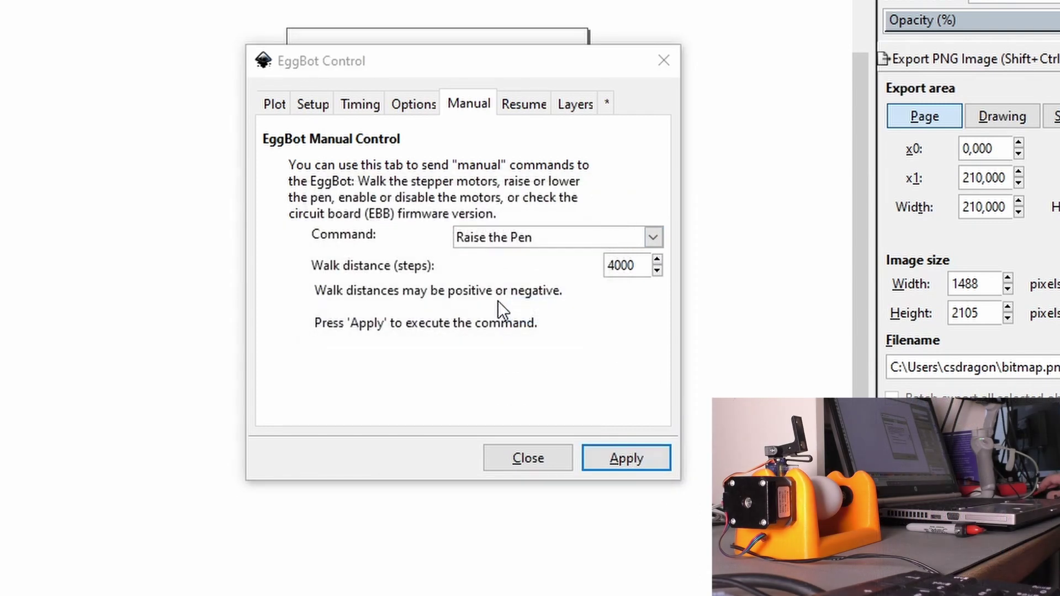
Select Walk Motor 2 (egg) with 4000 steps and execute it
click(542, 240)
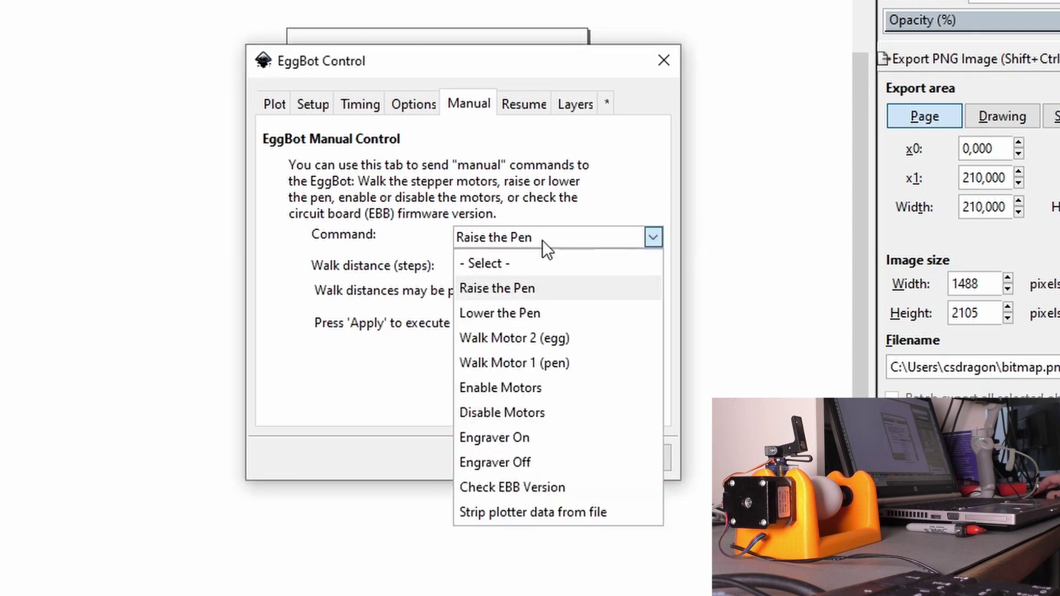
click(555, 202)
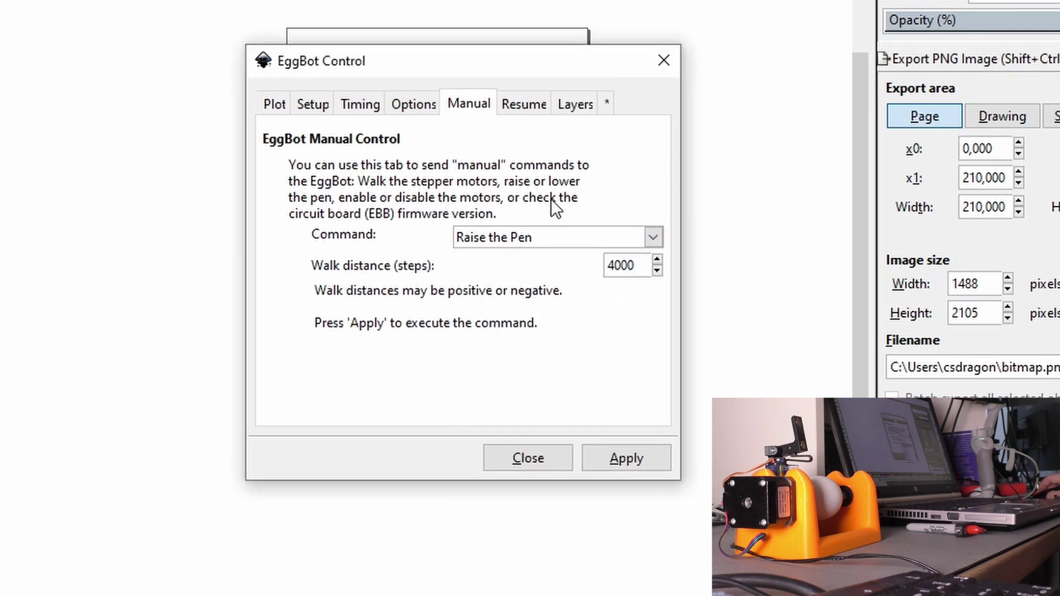
click(657, 467)
scroll(552, 238, down, 2)
click(552, 237)
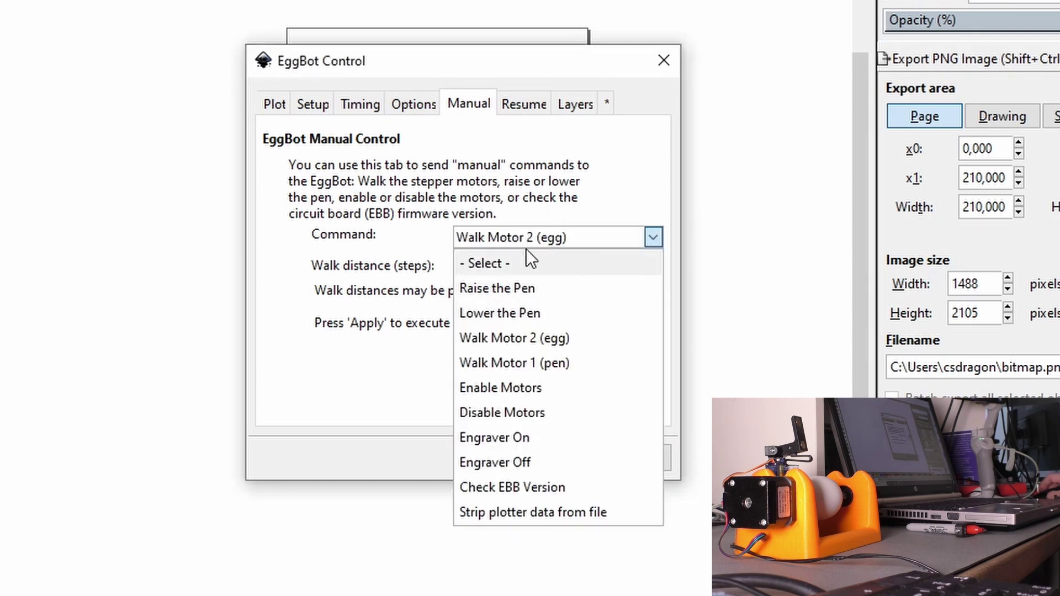
click(571, 239)
key(Return)
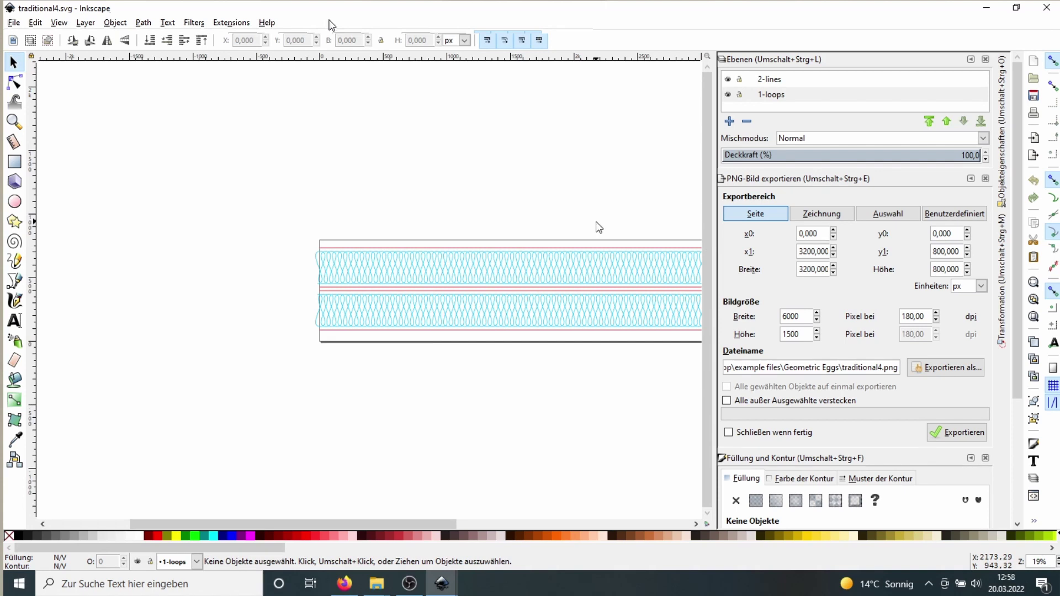
Start plotting the traditional4 pattern from EggBot Control's Plot tab
click(228, 25)
mouse_move(479, 119)
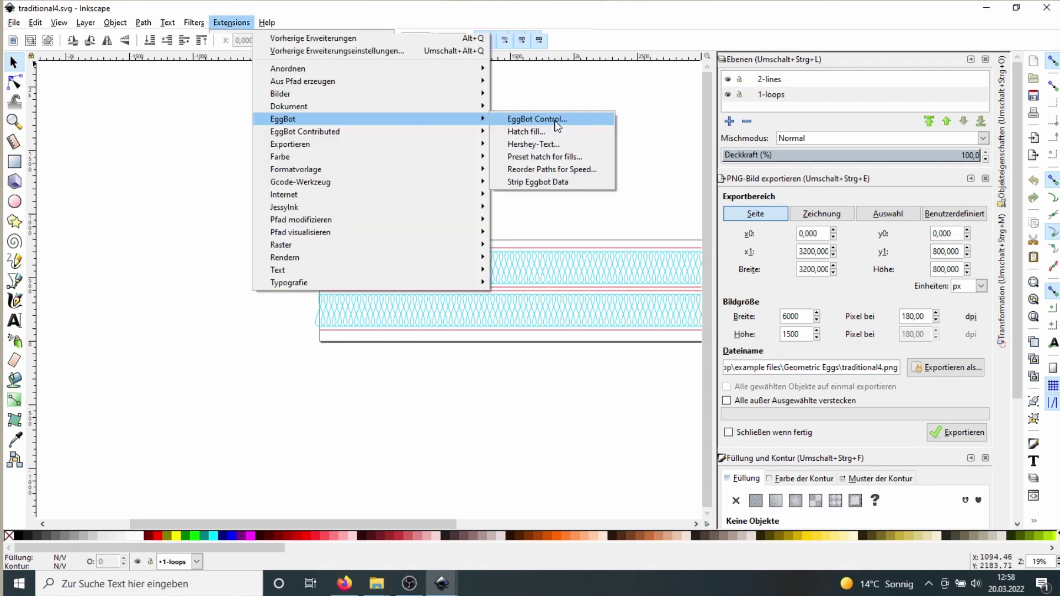
click(558, 119)
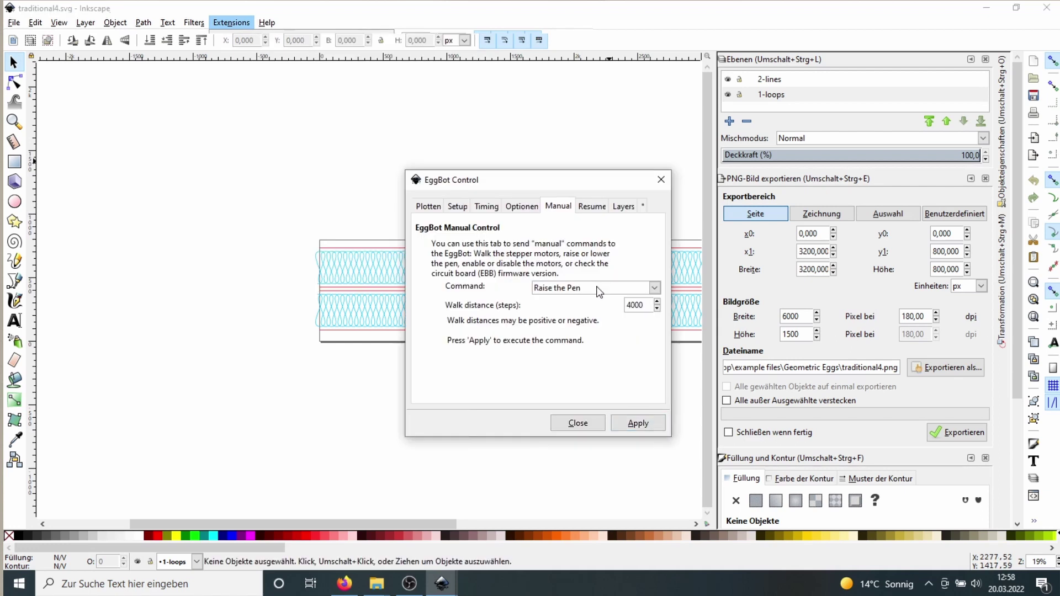
click(428, 206)
click(558, 206)
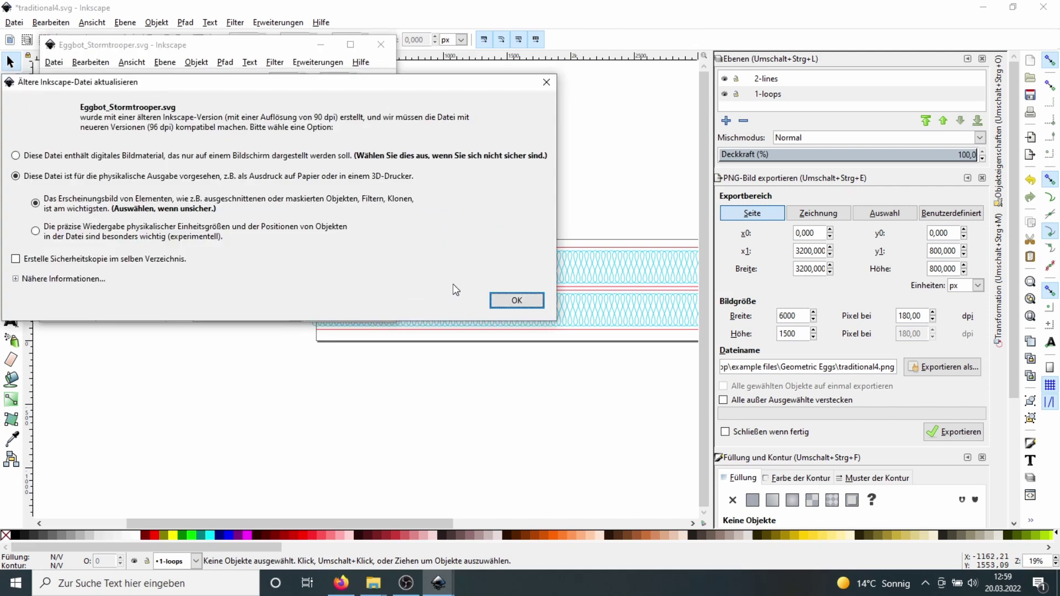
Accept the default update for the older Stormtrooper file, maximize its window and select layer 2: Black
click(517, 301)
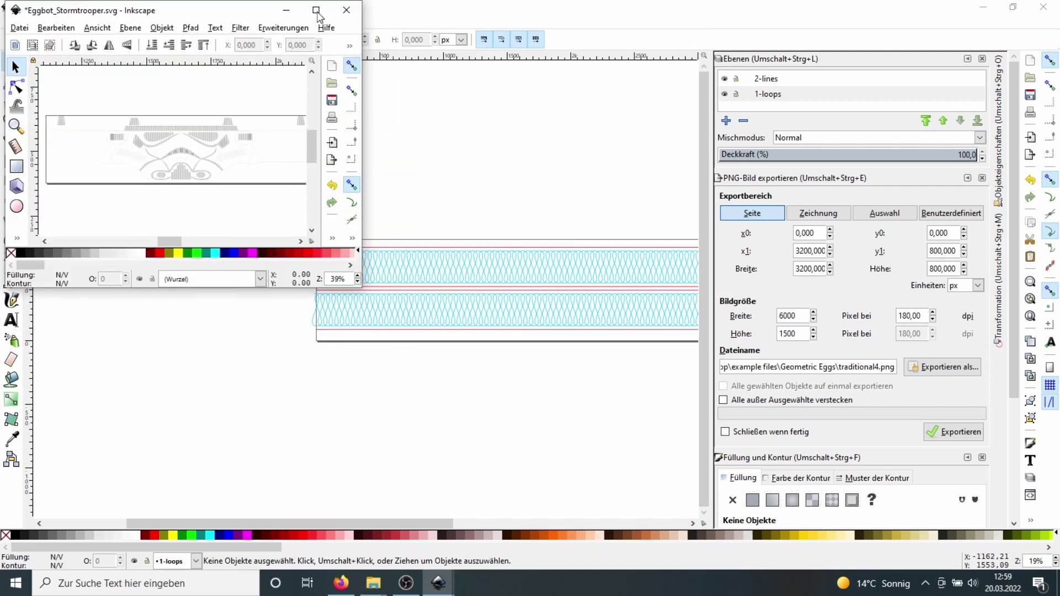
click(316, 11)
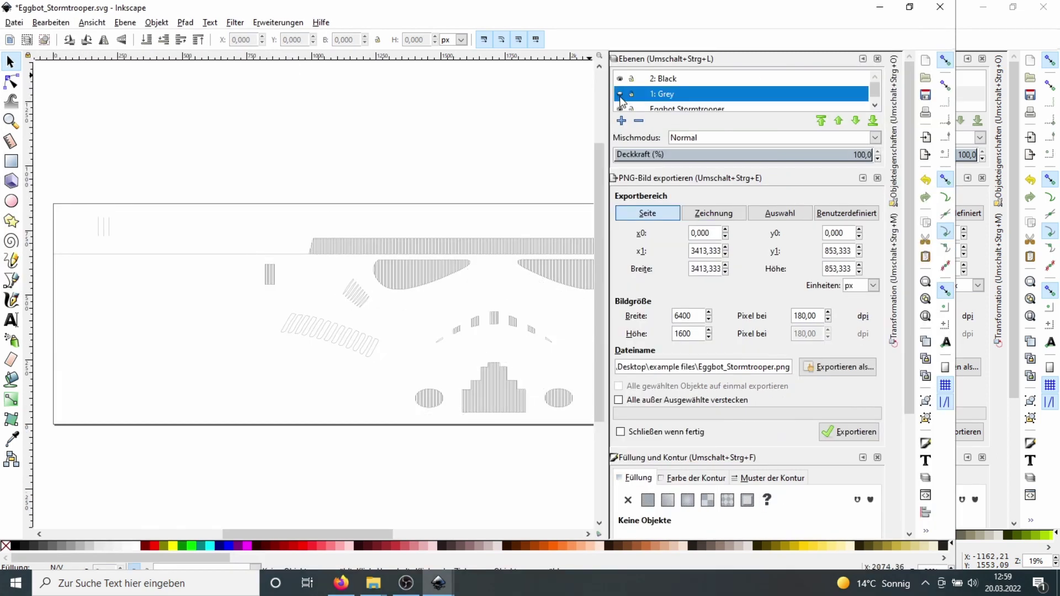
click(626, 82)
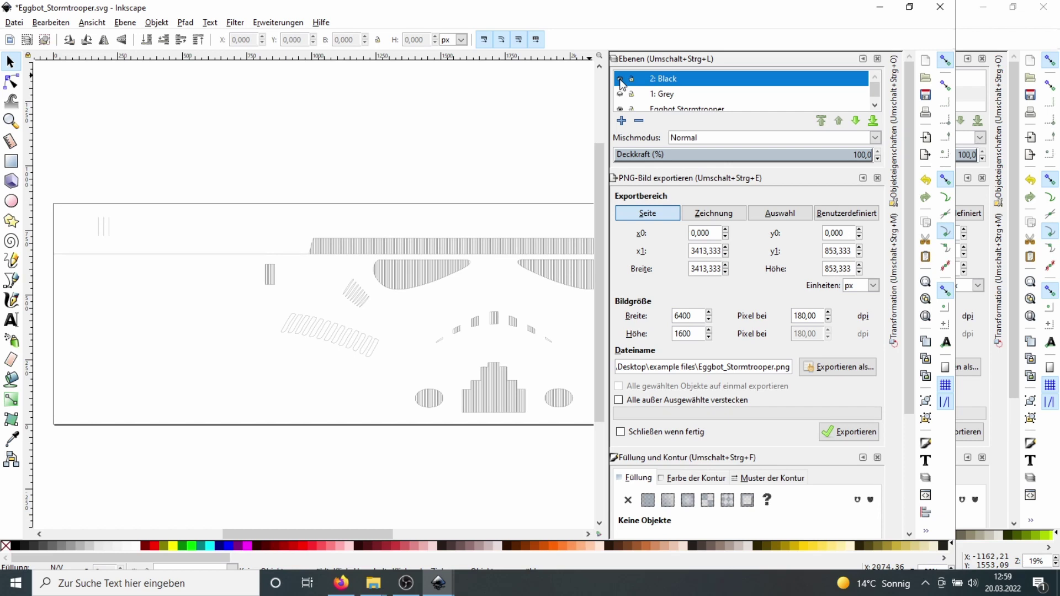
Hide and reshow the 2: Black and 1: Grey layers, leaving both visible
click(619, 79)
click(620, 80)
click(620, 95)
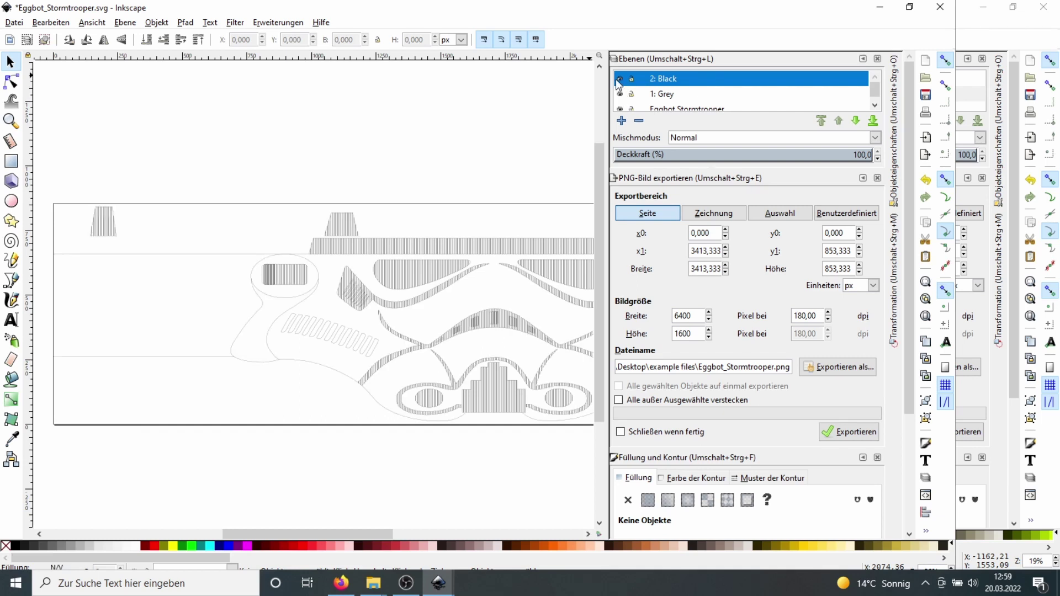
click(619, 80)
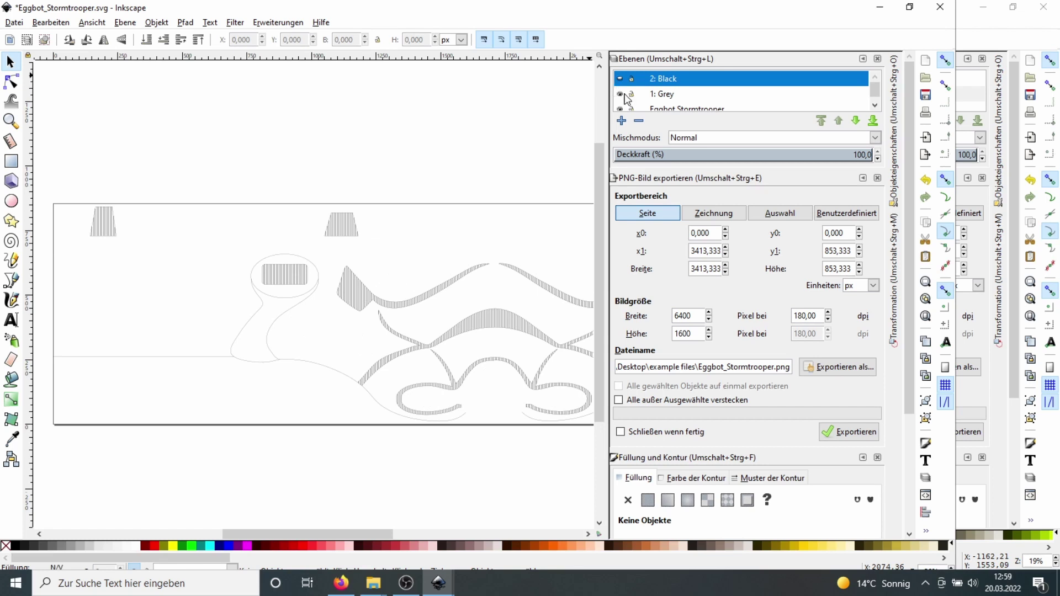
click(623, 95)
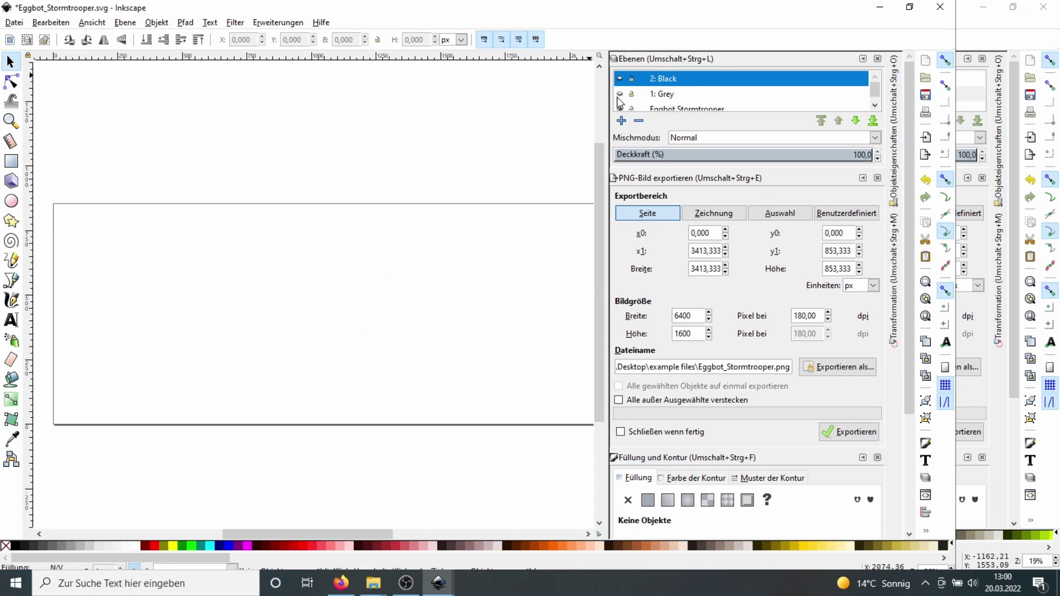
click(620, 95)
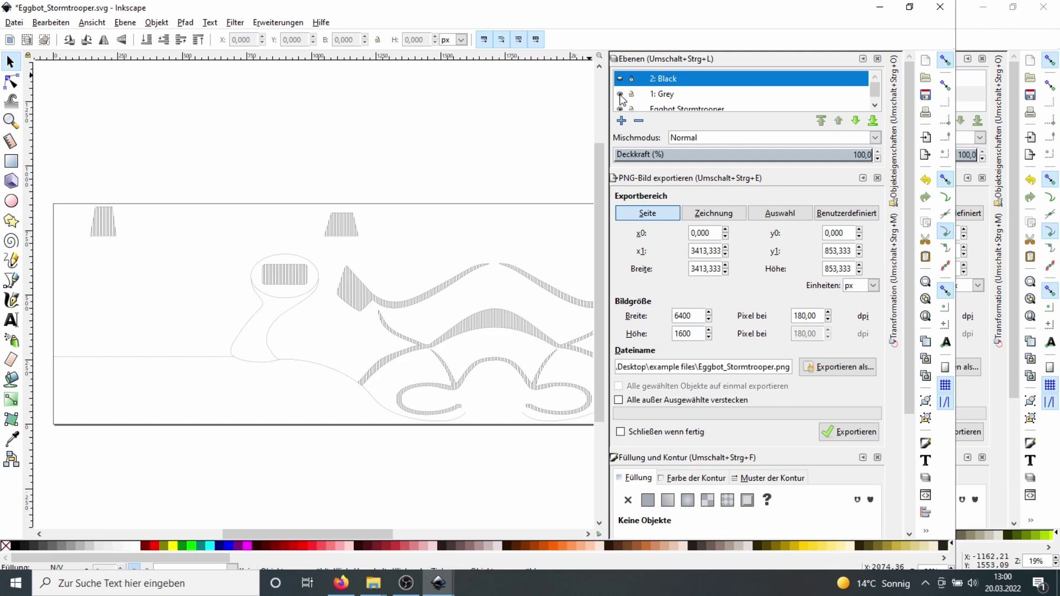
click(620, 80)
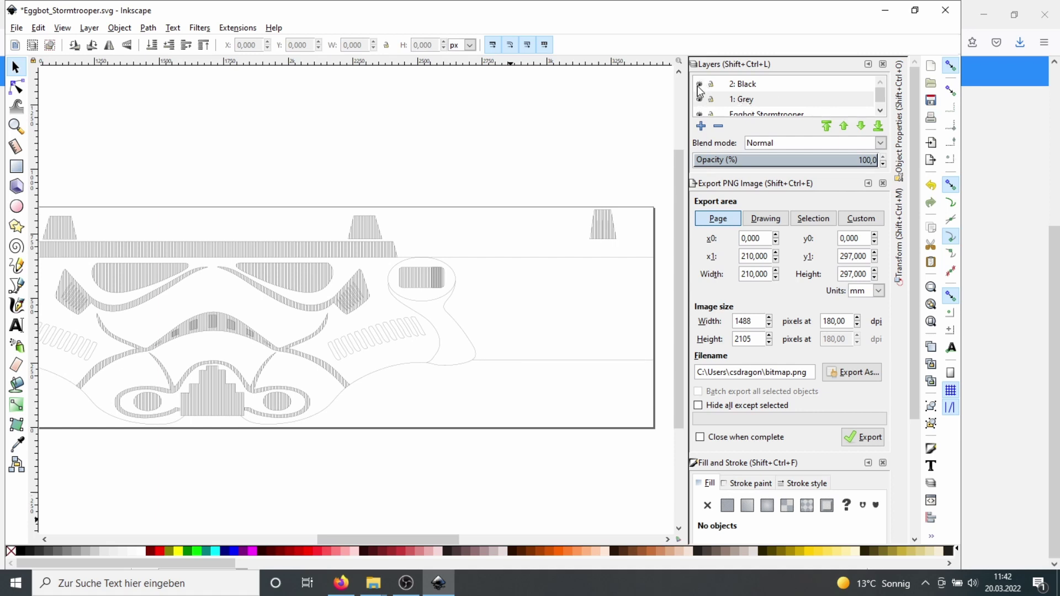
Select layer 1: Grey, launch Extensions > EggBot > EggBot Control, and view its Plot and Layers pages
click(700, 93)
click(237, 27)
mouse_move(294, 113)
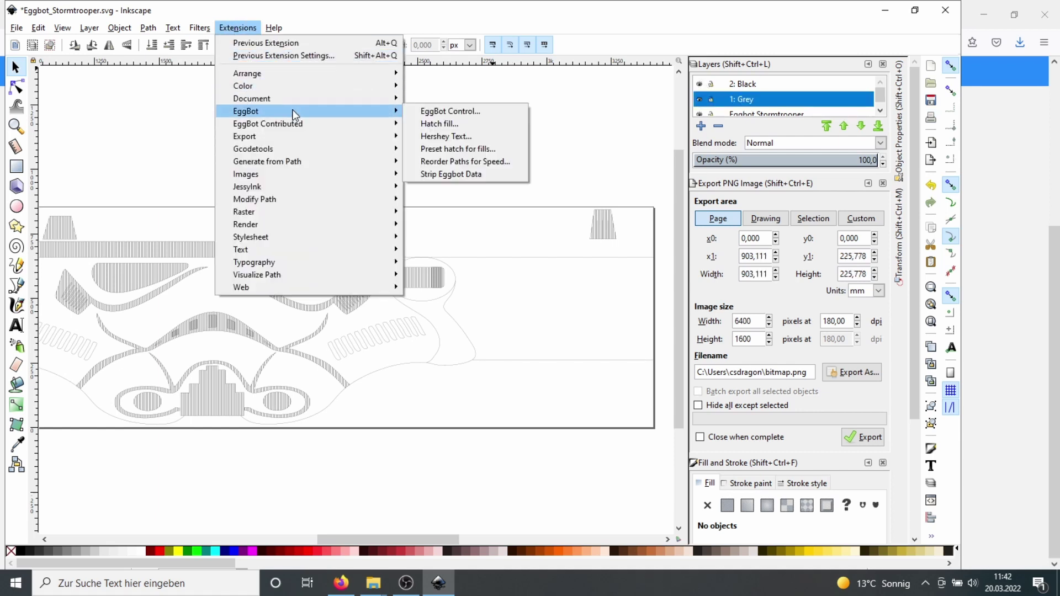
click(471, 113)
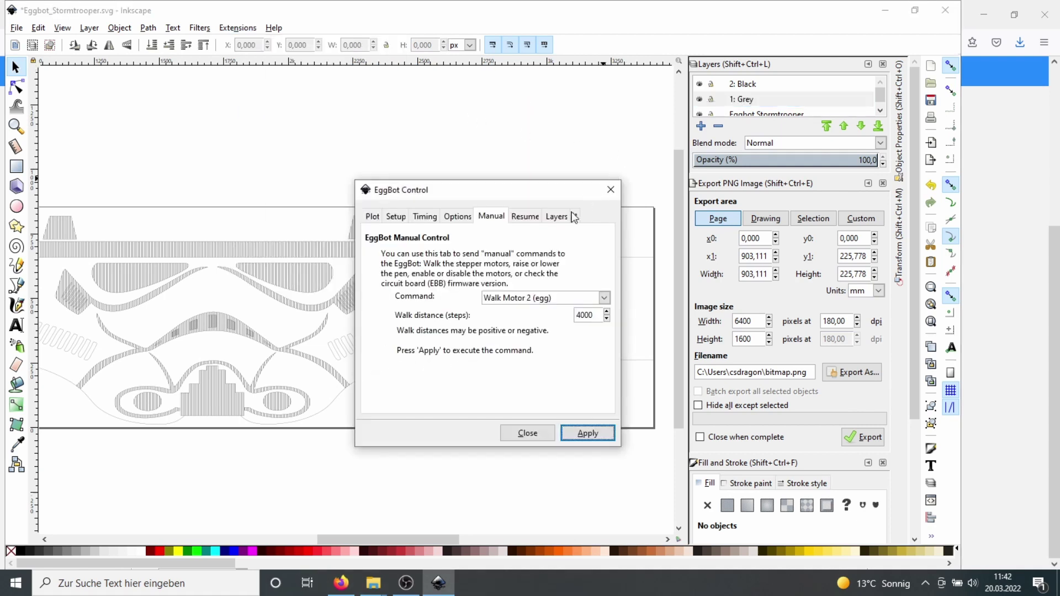
click(374, 217)
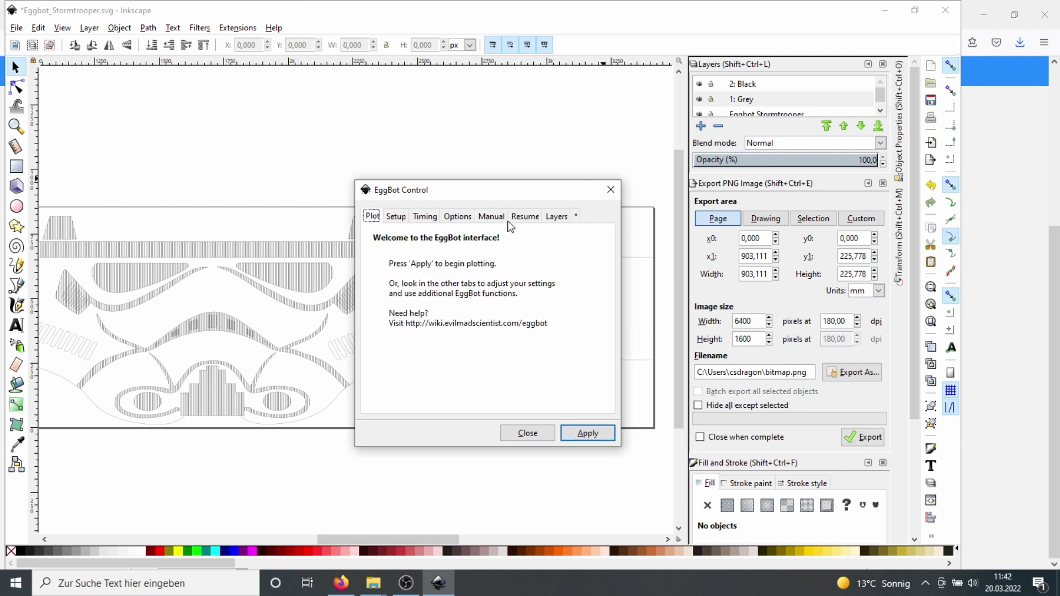
click(561, 218)
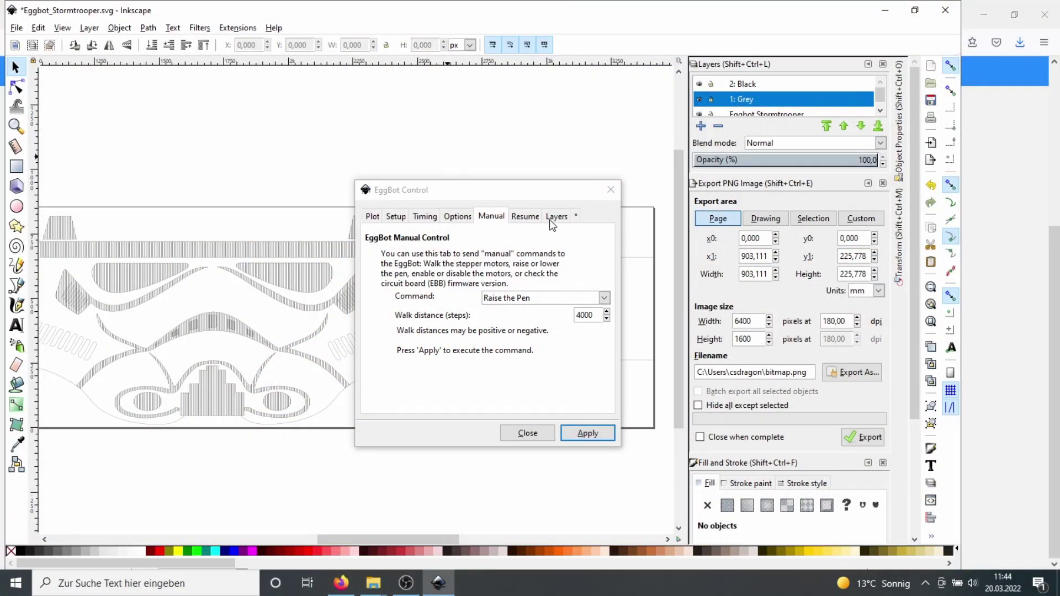
On the Layers tab, plot only layers beginning with 1, the grey layer
click(550, 220)
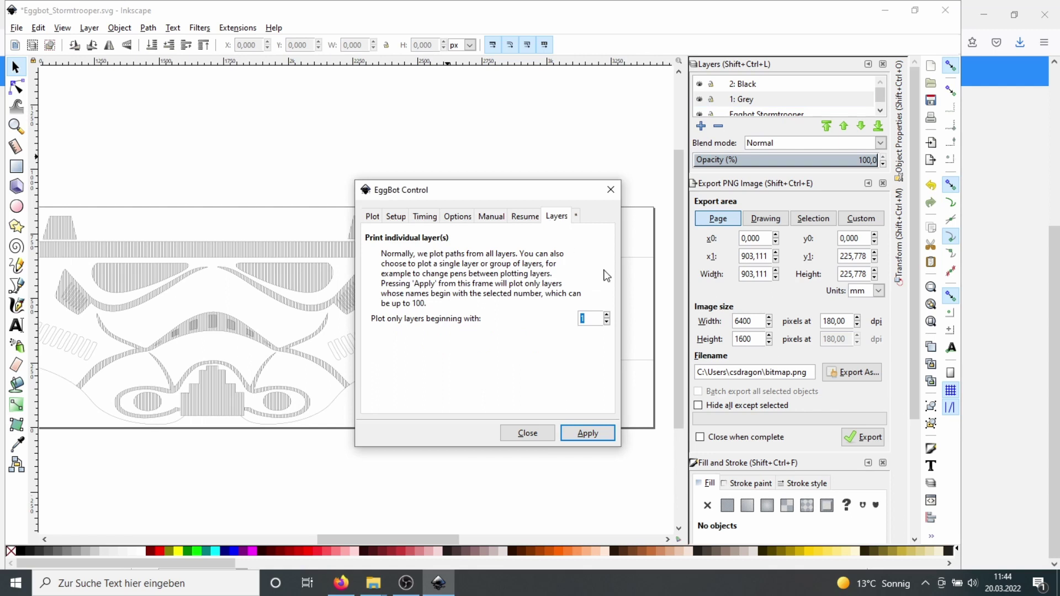
click(588, 434)
Apply plotting for layers beginning with 2, the black Stormtrooper layer
click(595, 435)
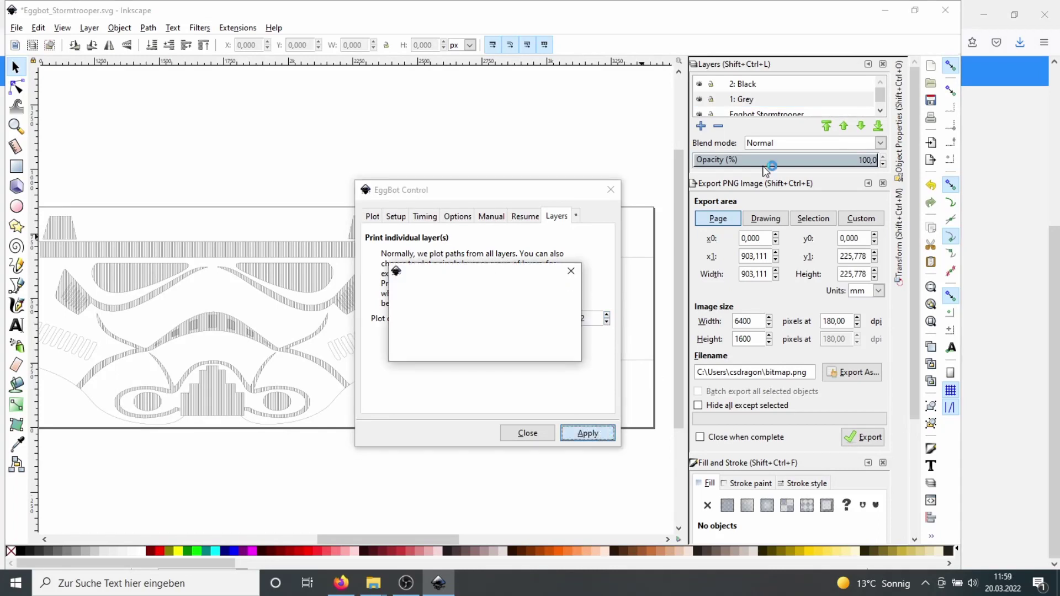